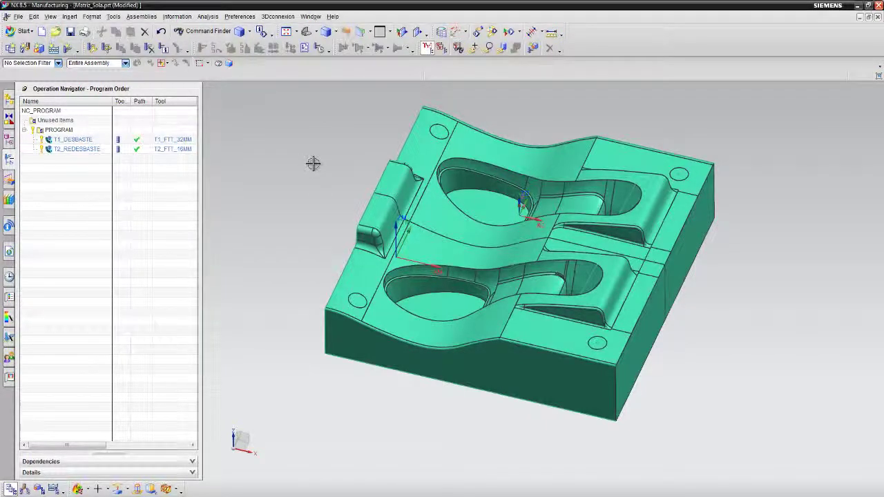
Step: Inspect the toolpaths of the T1_DESBASTE and T2_REDESBASTE operations, ending with the PROGRAM group selected
click(91, 140)
click(90, 150)
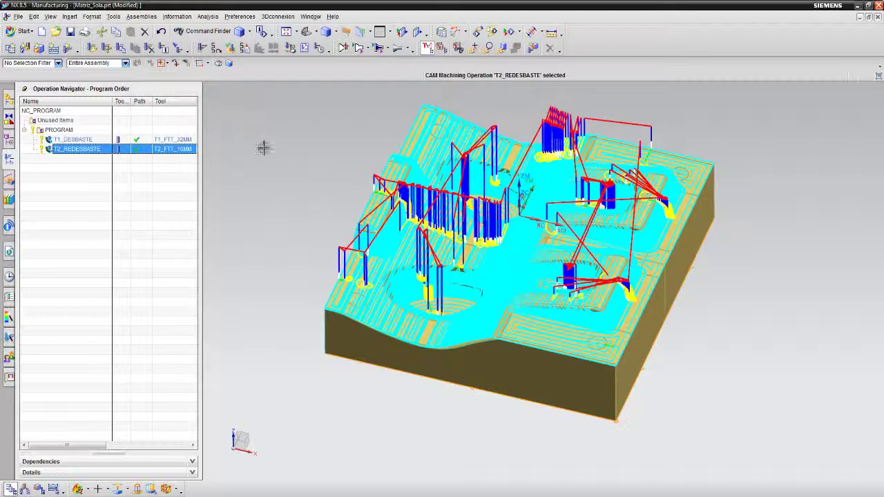
click(61, 130)
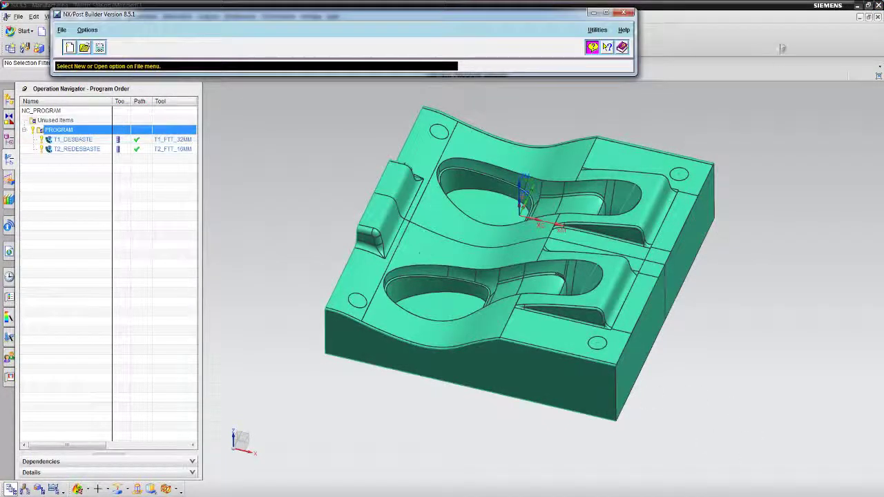
Step: Switch to NX/Post Builder and start a new post processor named AKIRA, keeping the default description
click(858, 5)
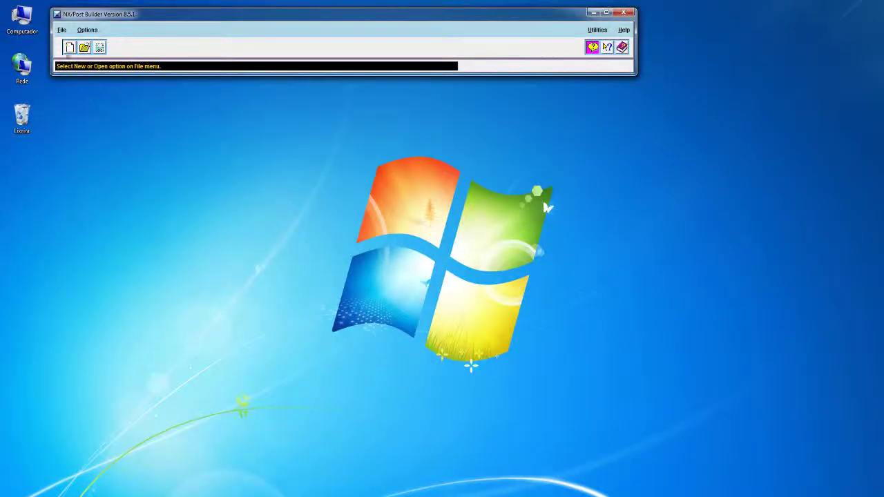
click(61, 30)
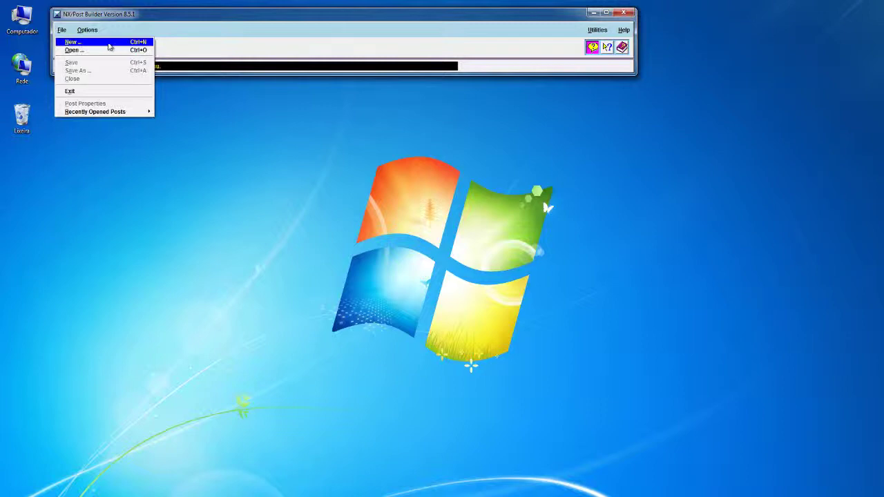
click(72, 42)
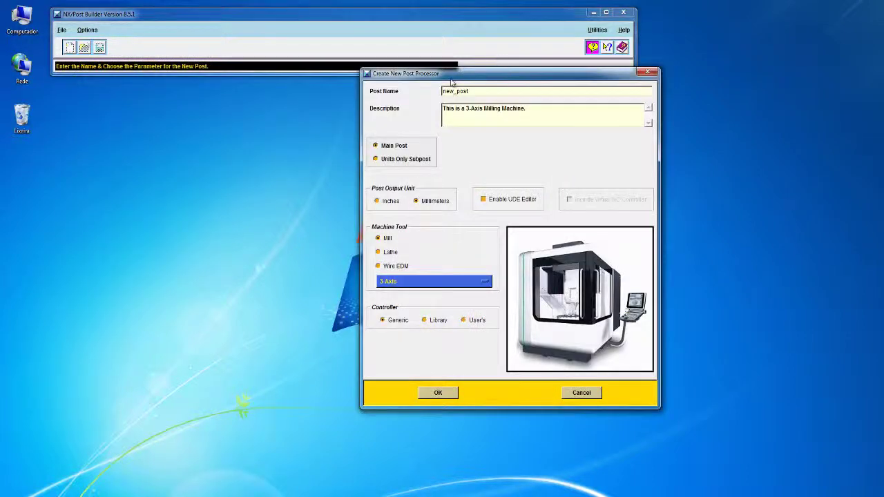
drag(462, 69, 326, 89)
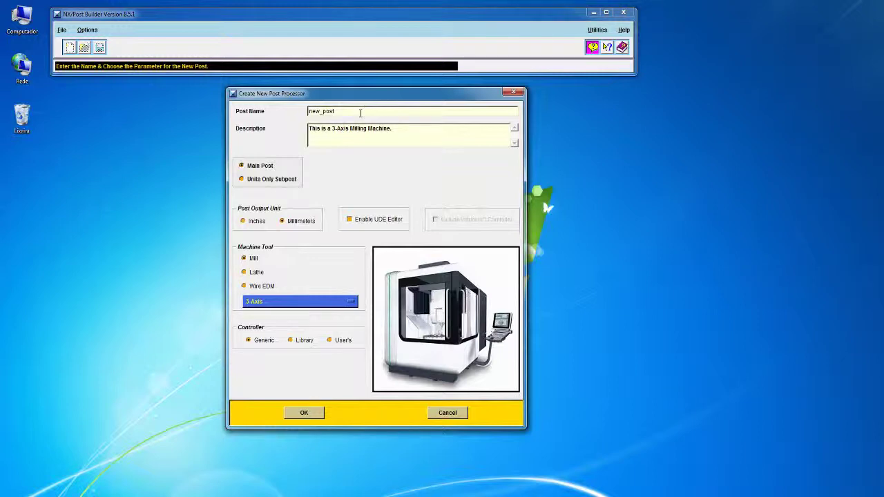
drag(337, 111, 279, 113)
text(AKIRA)
click(393, 130)
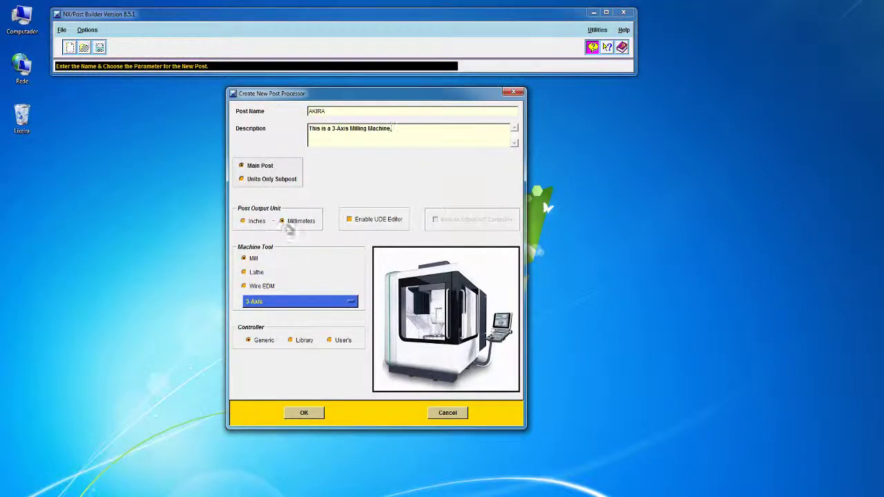
Step: Set the post output unit to millimeters, enable the UDE Editor and choose a 3-Axis mill as the machine tool
click(251, 221)
click(283, 221)
click(350, 220)
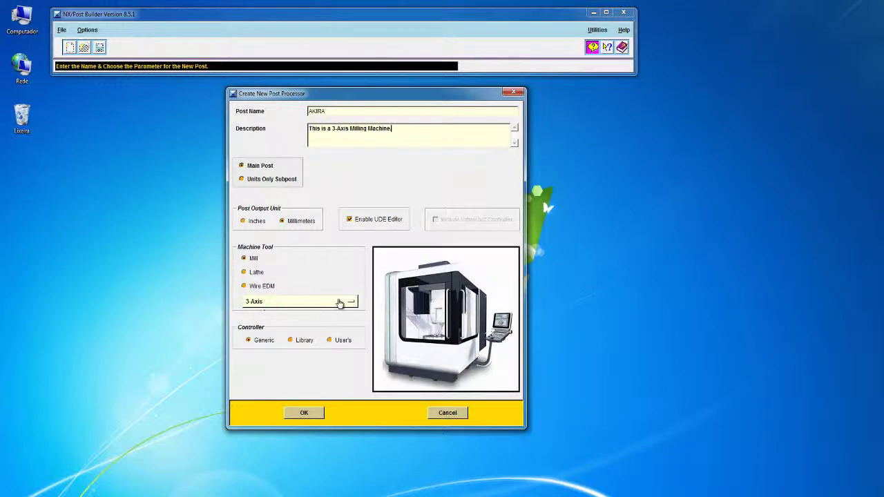
click(341, 302)
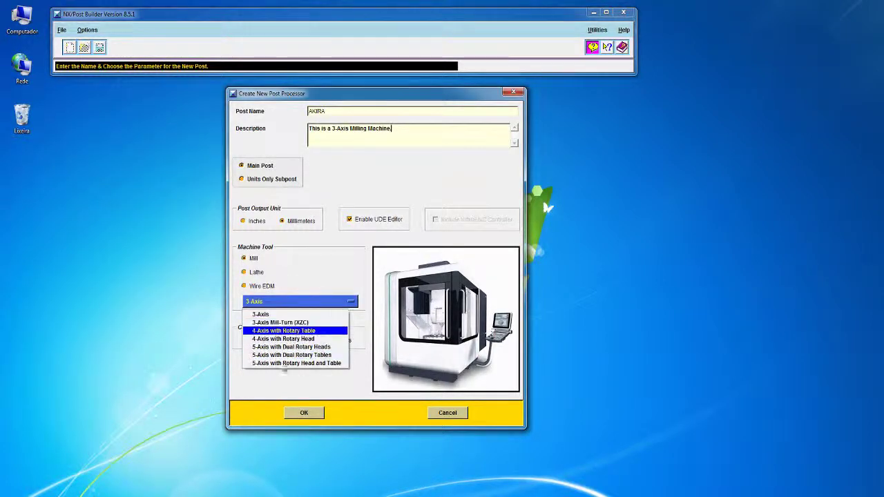
click(293, 313)
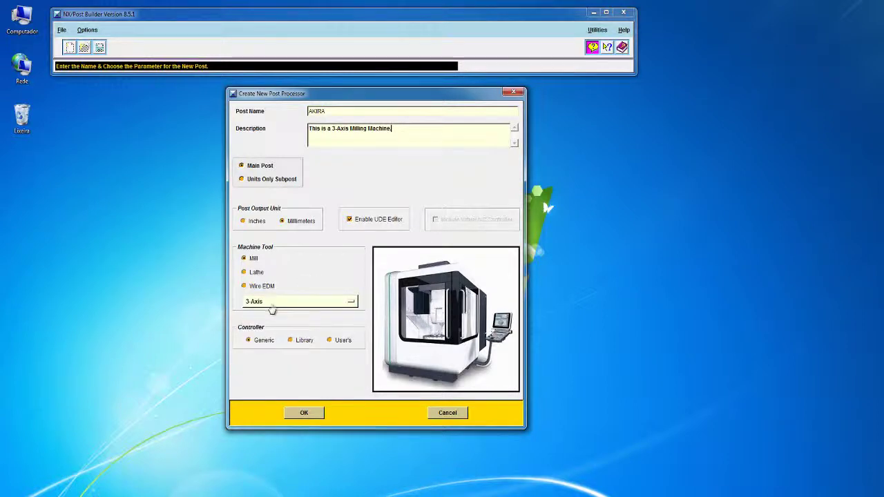
click(286, 302)
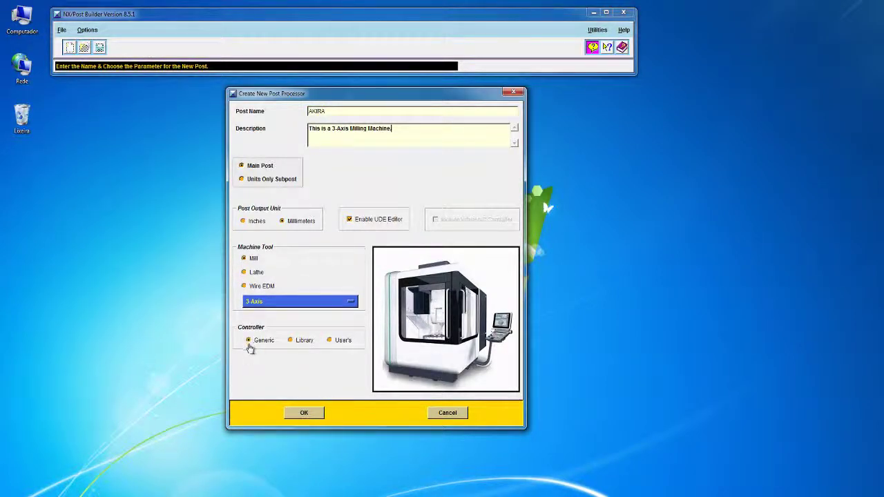
Step: Try the Library and User's controller options for the new post
click(290, 341)
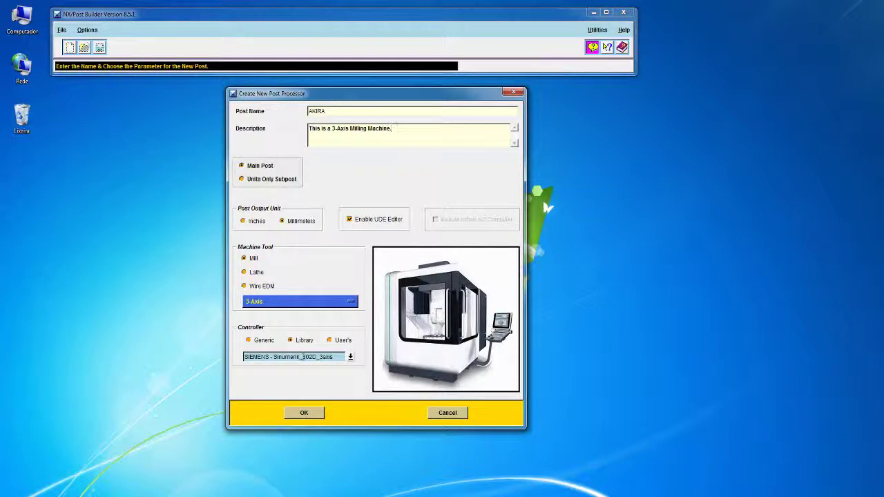
mouse_move(304, 357)
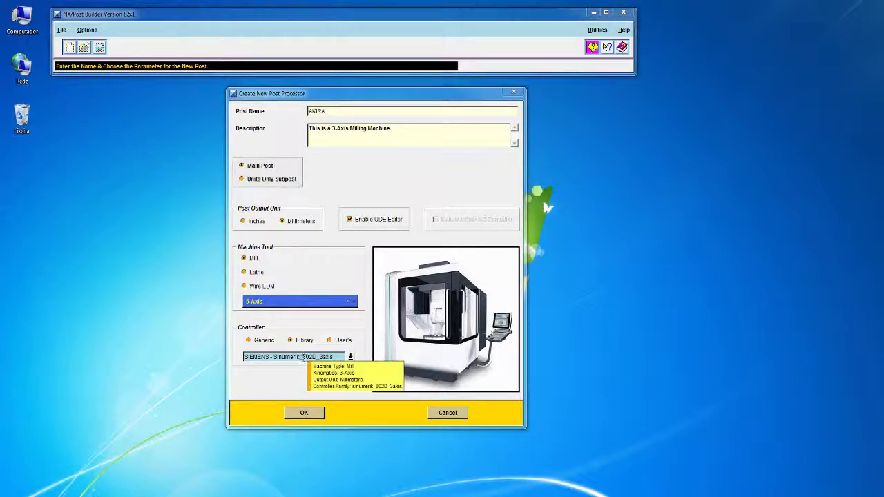
click(332, 342)
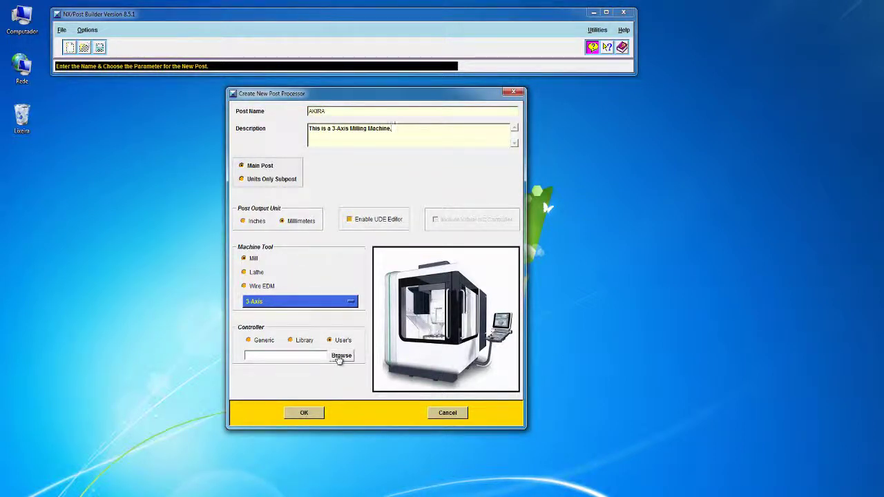
click(341, 355)
Step: Choose the Generic controller, enable the UDE Editor and create the post
click(253, 339)
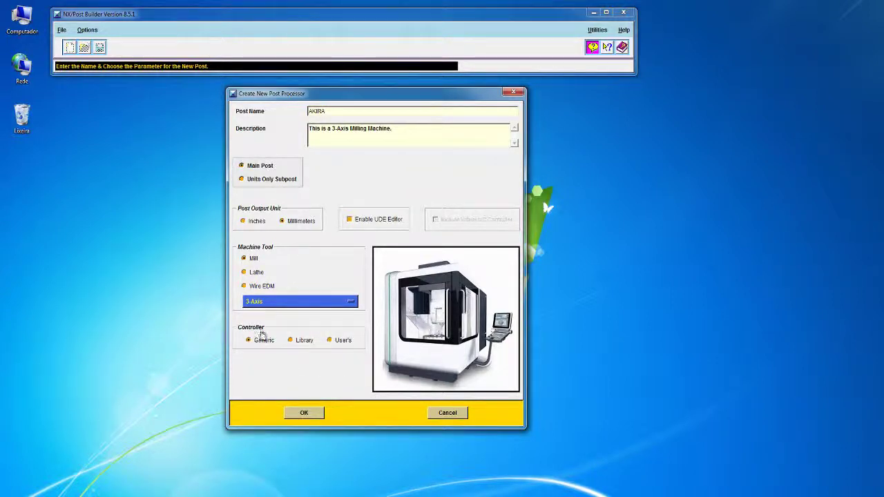
click(351, 221)
click(303, 414)
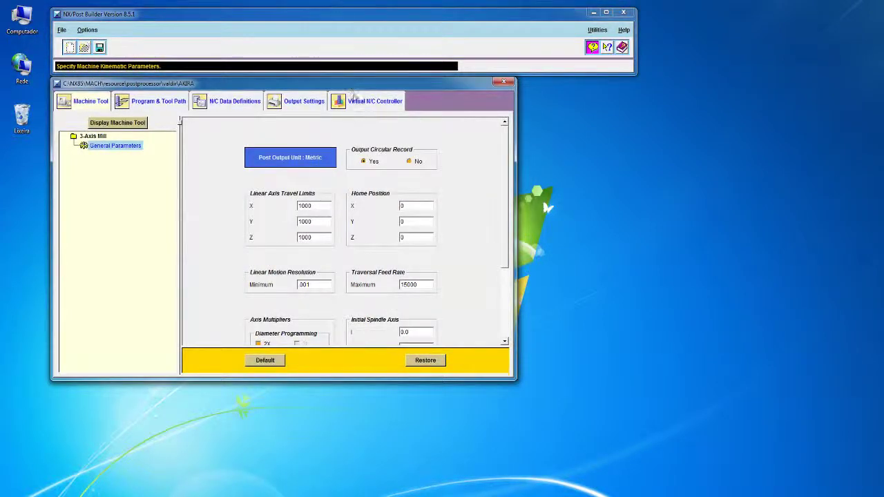
Step: Set the linear axis travel limits to X 840, Y 540 and Z 500, and the maximum traversal feed rate to 30000
drag(352, 90, 347, 88)
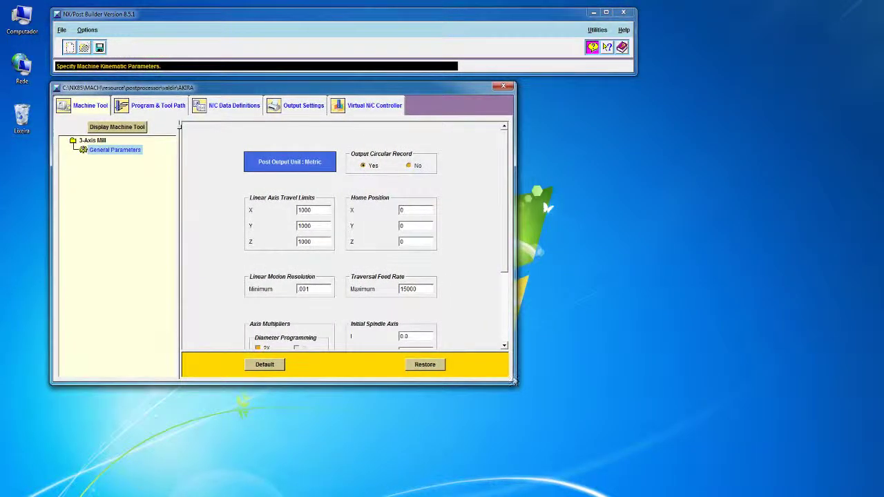
drag(515, 384, 733, 483)
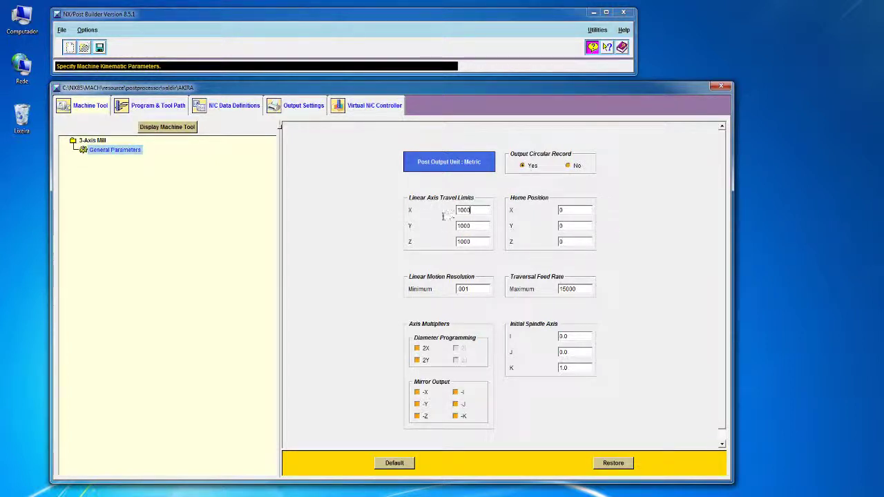
drag(472, 210, 447, 221)
text(840)
text(5)
text(5)
click(575, 227)
drag(567, 290, 548, 288)
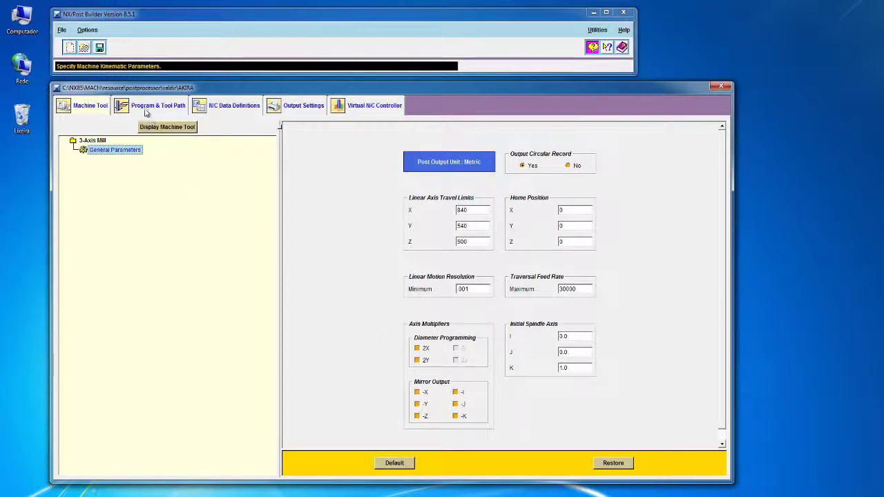
Step: Preview the 3-axis mill's machine tool diagram and close it
click(166, 128)
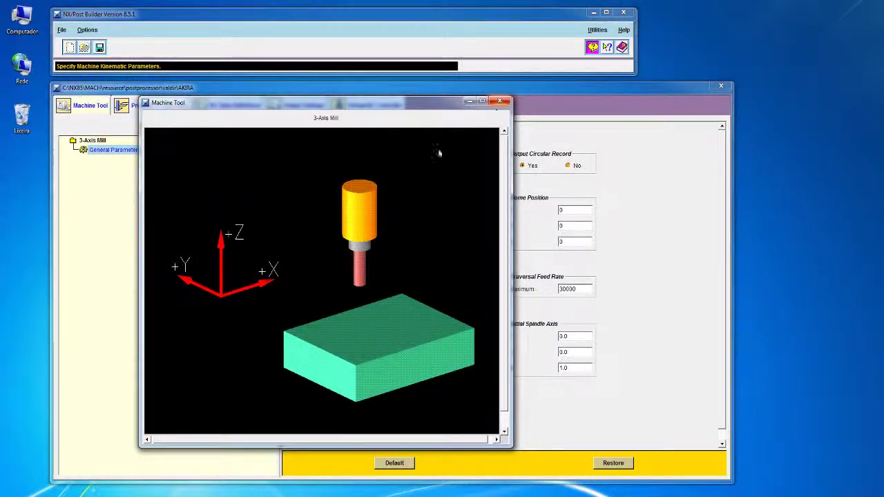
click(499, 101)
Step: Look through the post's program and tool path settings, from G codes and M codes to linked posts, returning to the program start sequence
click(159, 105)
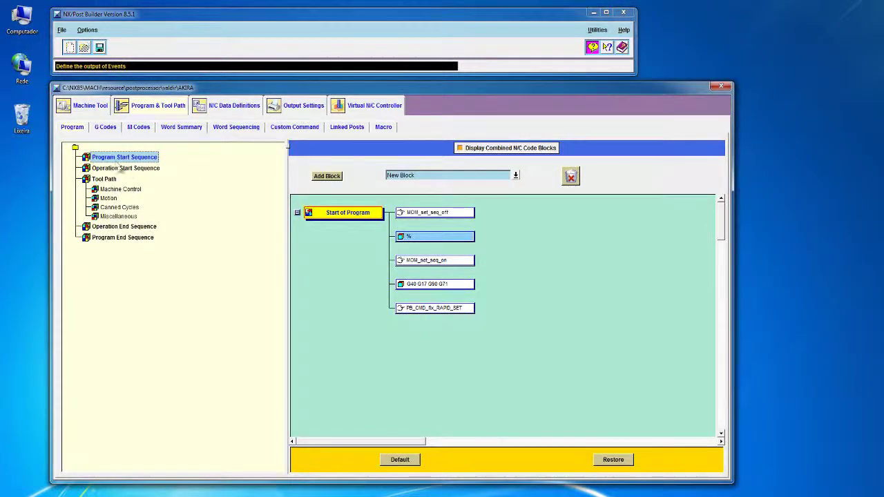
click(106, 126)
click(138, 126)
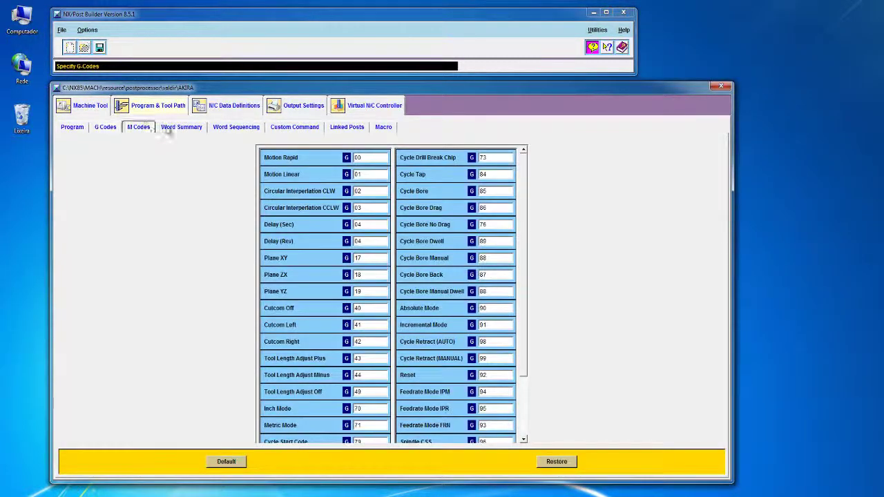
click(181, 127)
click(236, 126)
click(294, 127)
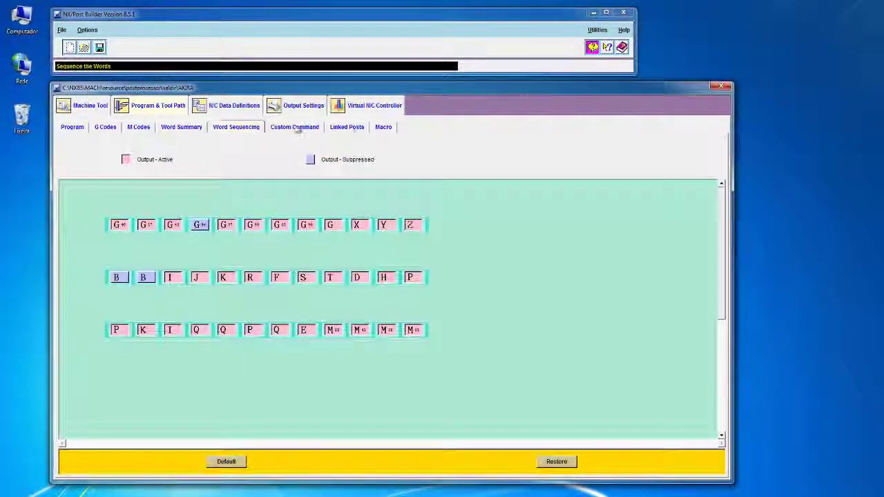
click(353, 127)
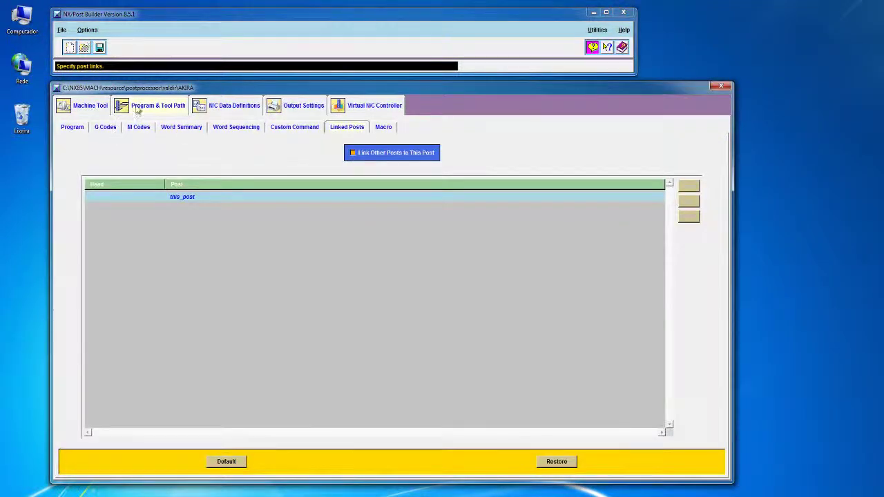
click(80, 127)
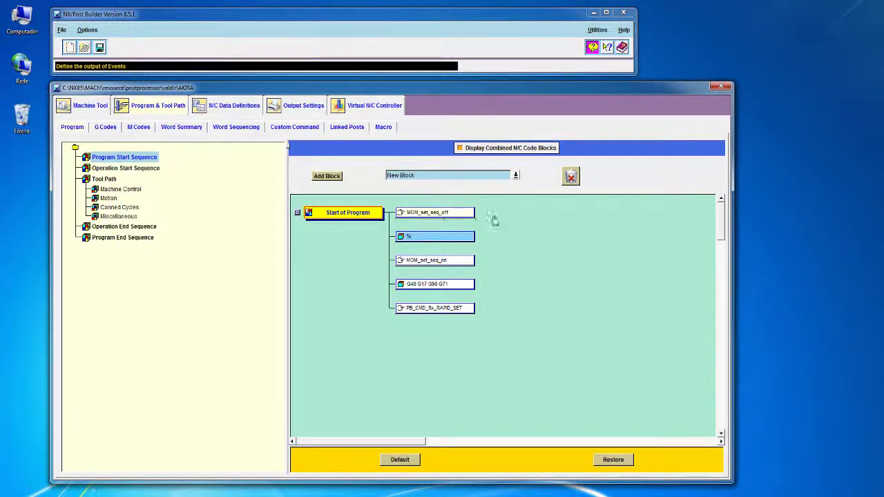
Step: Examine the words in the % block of the Start of Program event and close it without changes
right_click(440, 214)
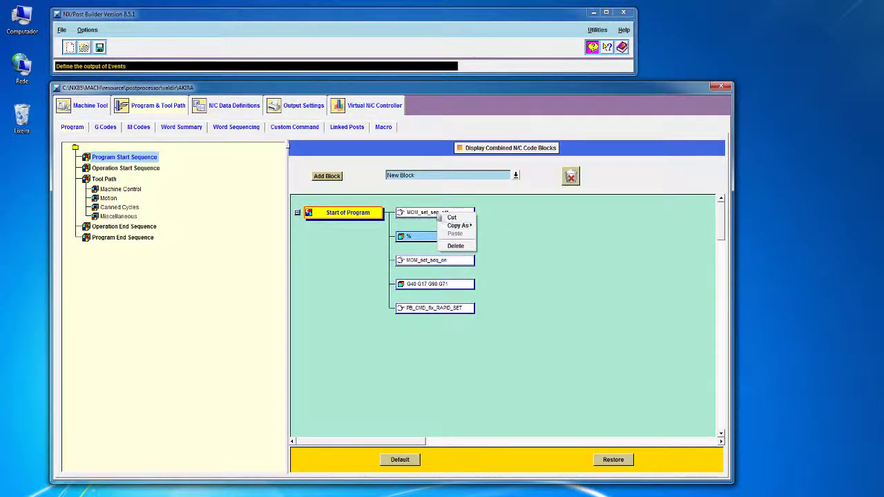
click(406, 238)
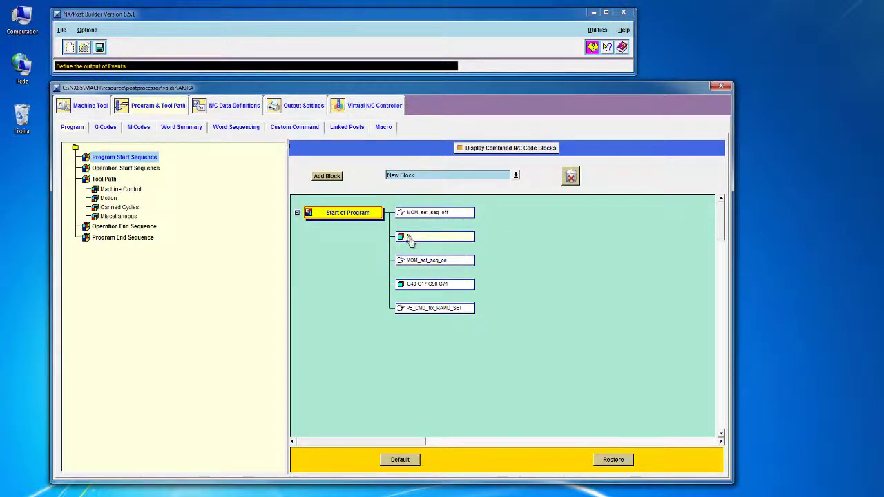
right_click(411, 239)
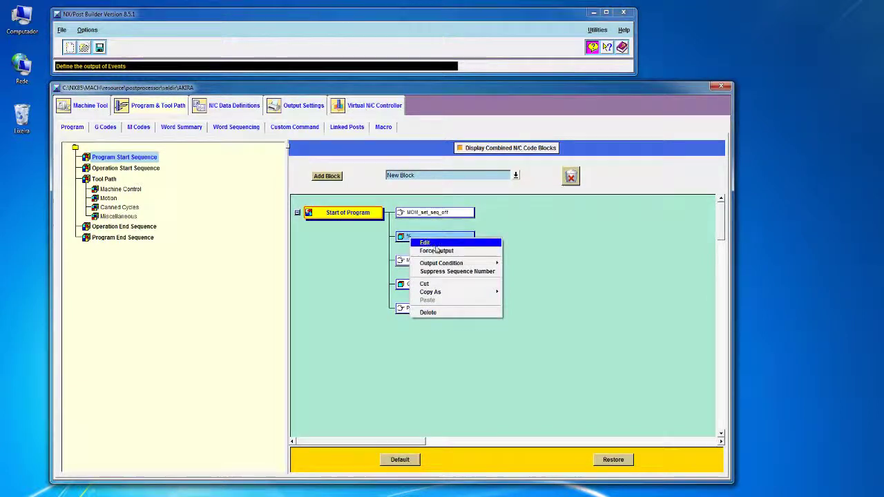
click(422, 241)
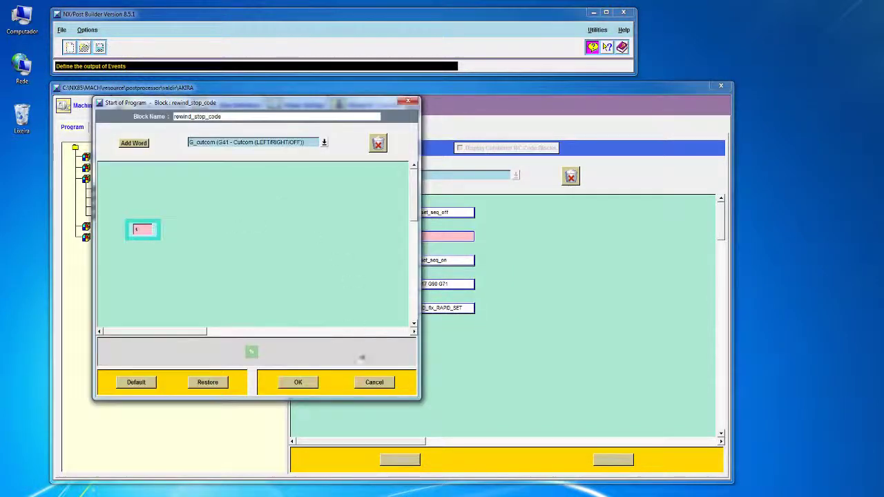
click(374, 383)
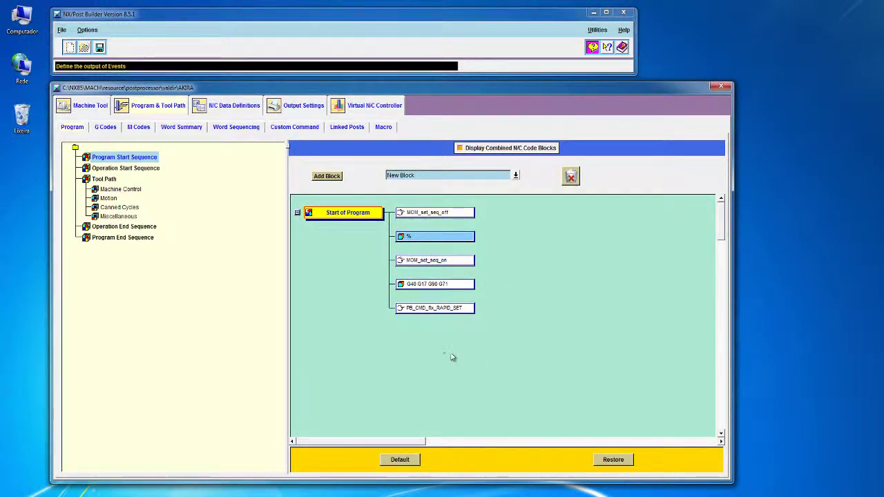
Step: Open the PB_CMD_fix_RAPID_SET custom command in the Start of Program event and read through its code
right_click(418, 309)
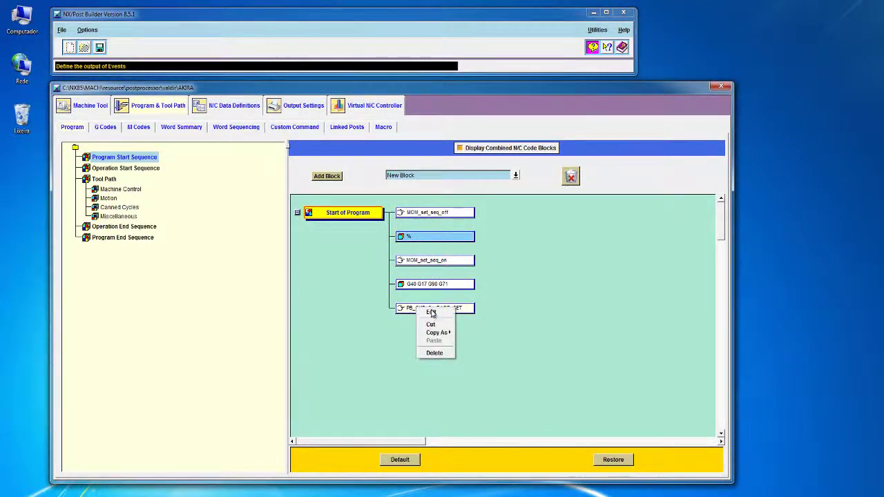
click(425, 313)
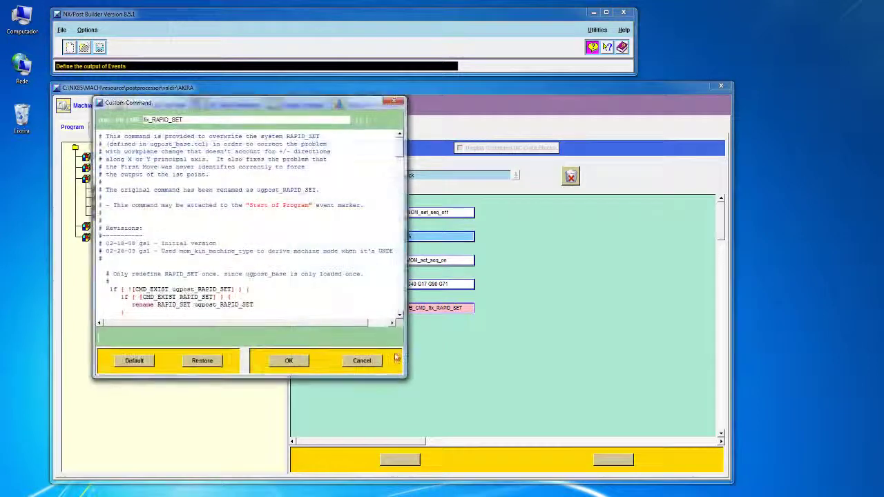
drag(432, 404, 476, 437)
scroll(259, 286, down, 5)
scroll(259, 286, down, 10)
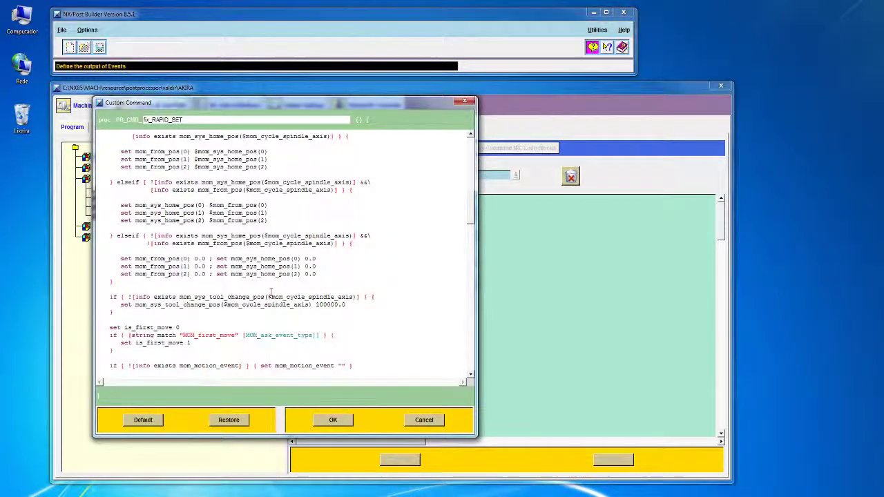
scroll(271, 291, down, 20)
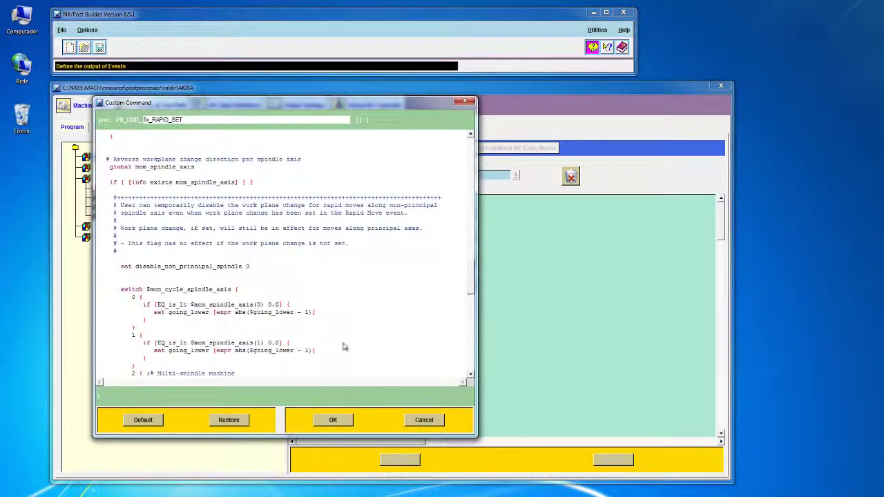
scroll(343, 347, up, 5)
scroll(471, 203, up, 10)
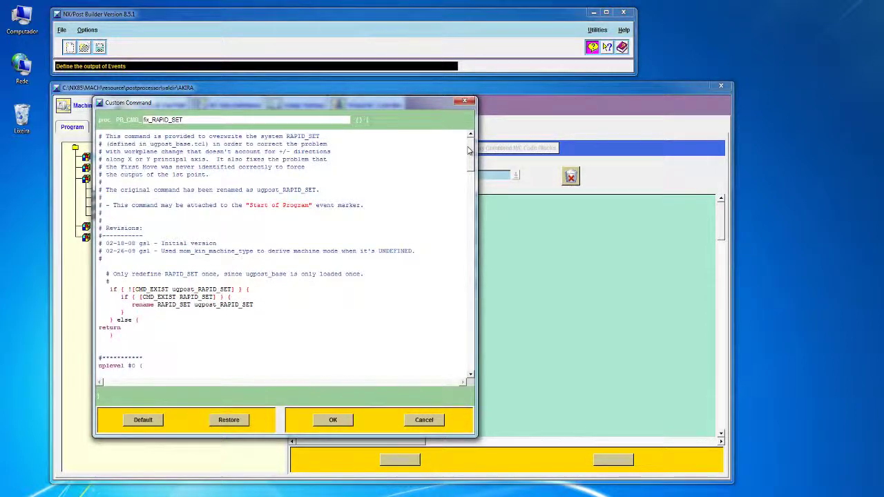
Step: Read further through the fix_RAPID_SET custom command code and close it without changes
drag(469, 150, 469, 212)
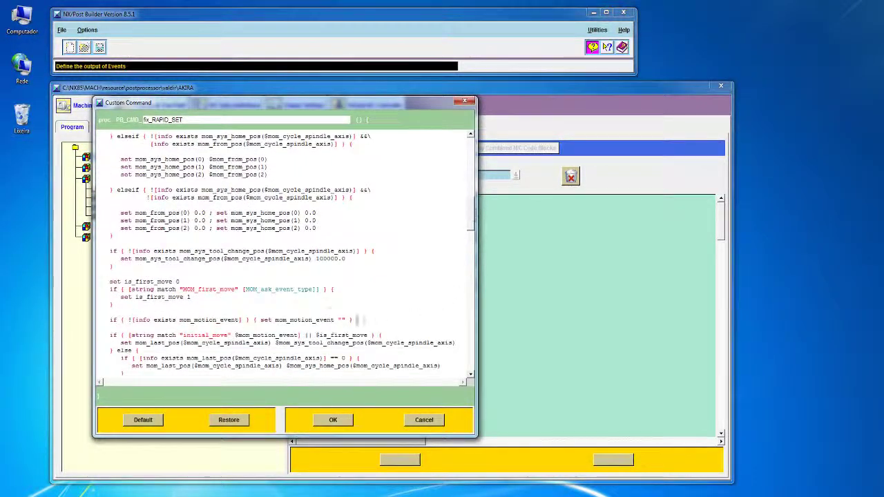
scroll(283, 256, down, 2)
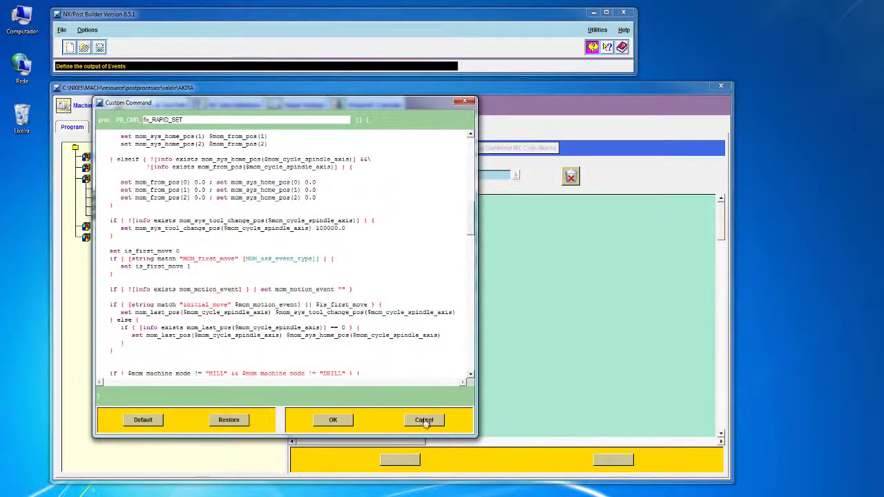
click(424, 420)
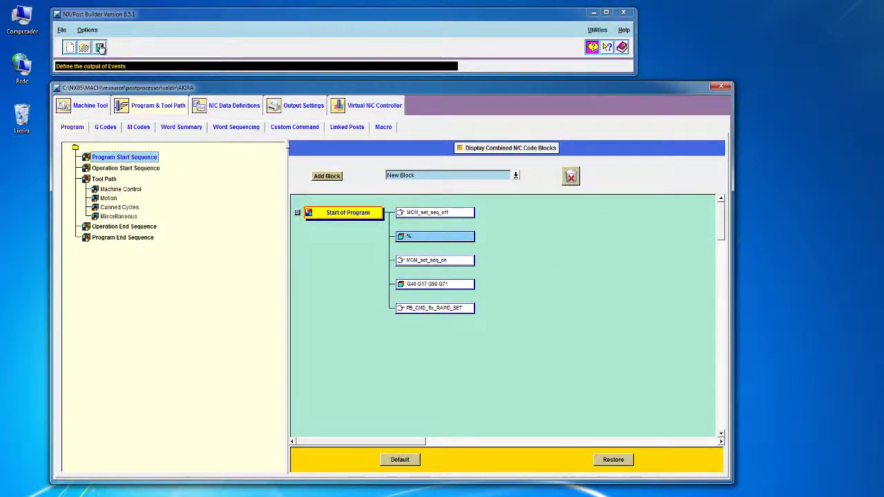
Step: Start saving the post under a new location and create and enter a folder named Curso3DVS inside the postprocessor folder
click(62, 29)
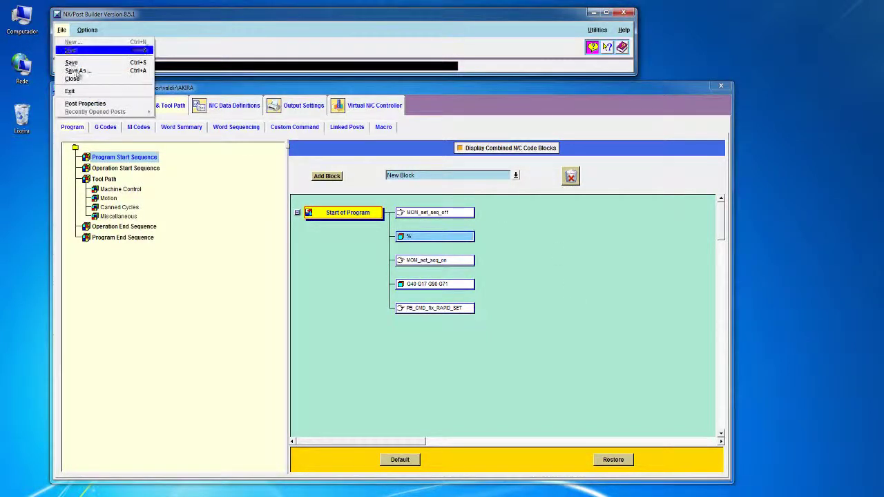
click(77, 69)
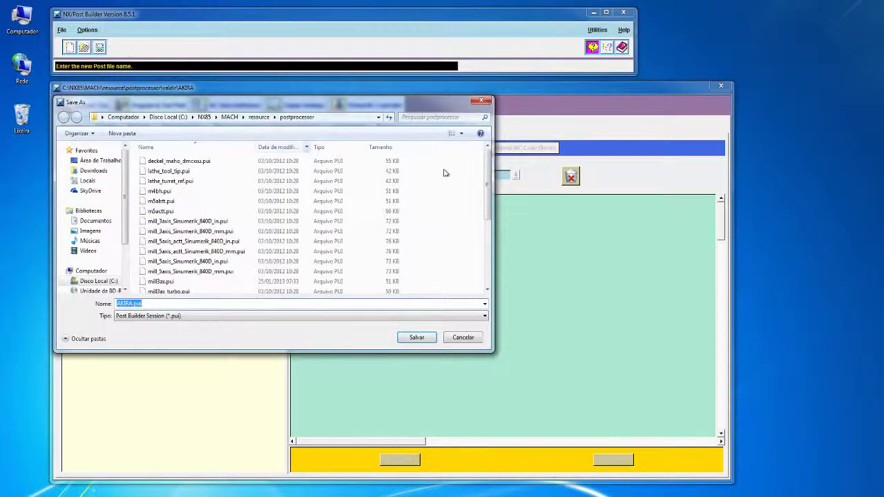
scroll(489, 161, down, 6)
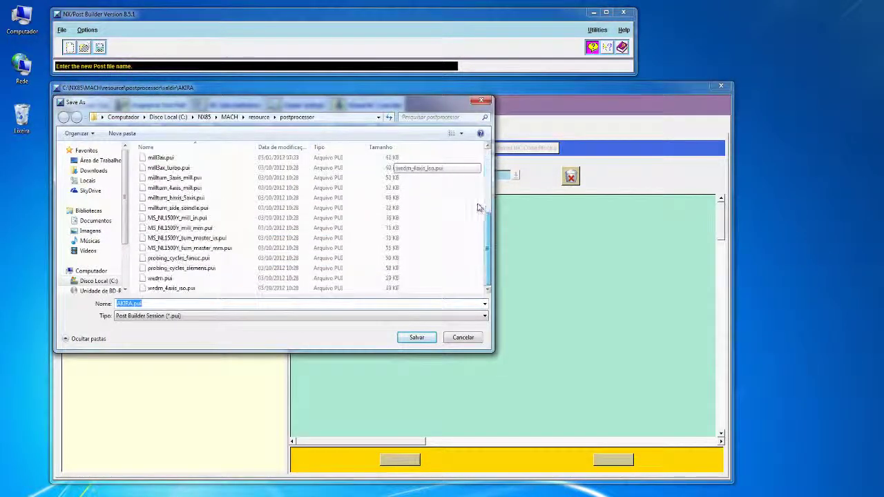
scroll(489, 160, up, 6)
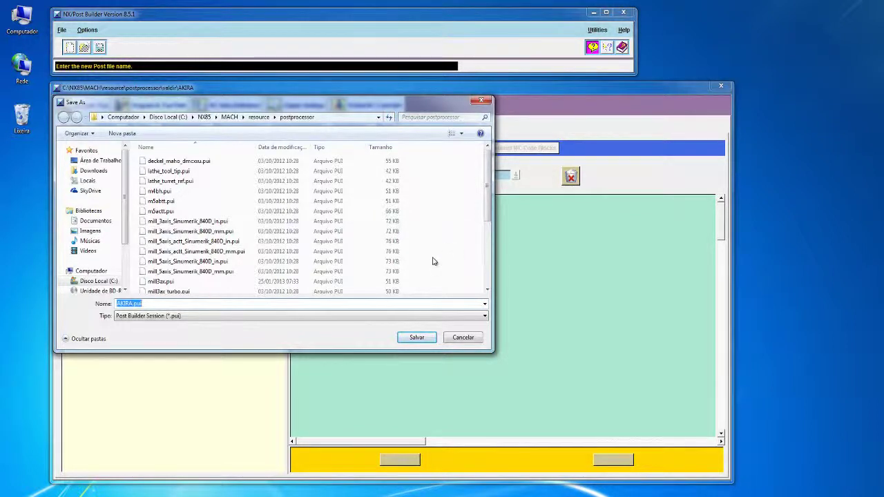
click(121, 133)
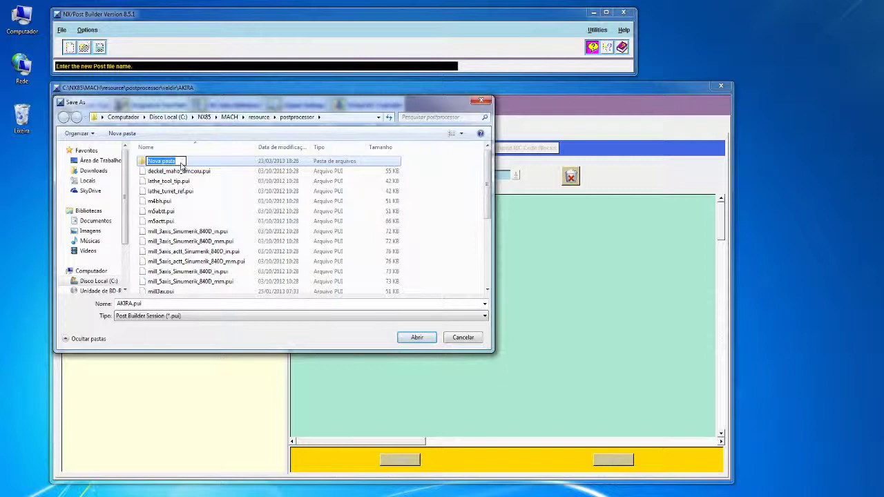
text(3)
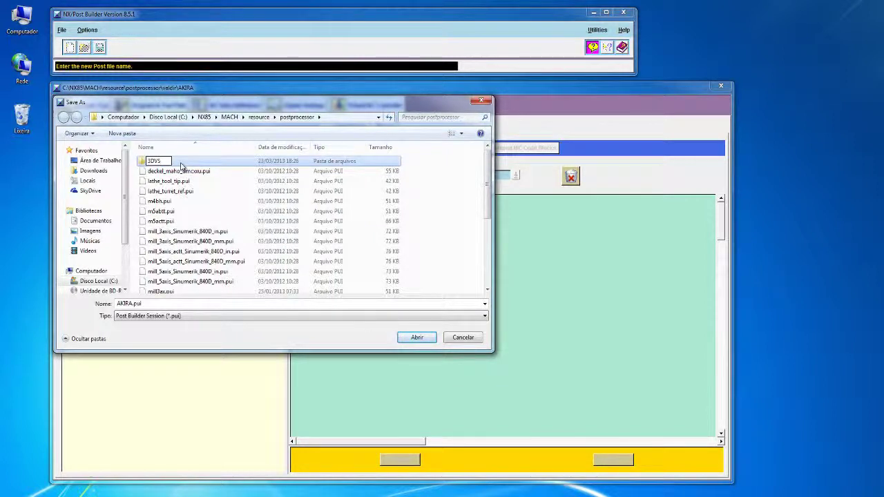
text(DVS)
key(Home)
text(Curso)
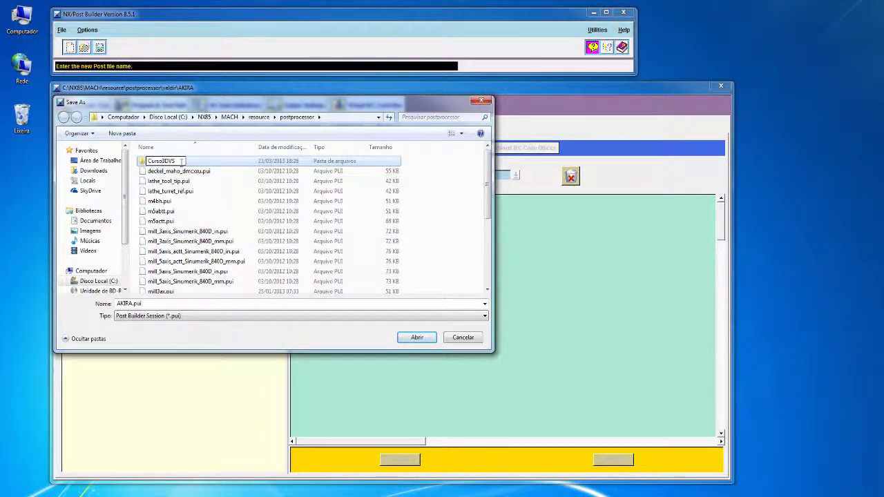
key(Return)
double_click(181, 163)
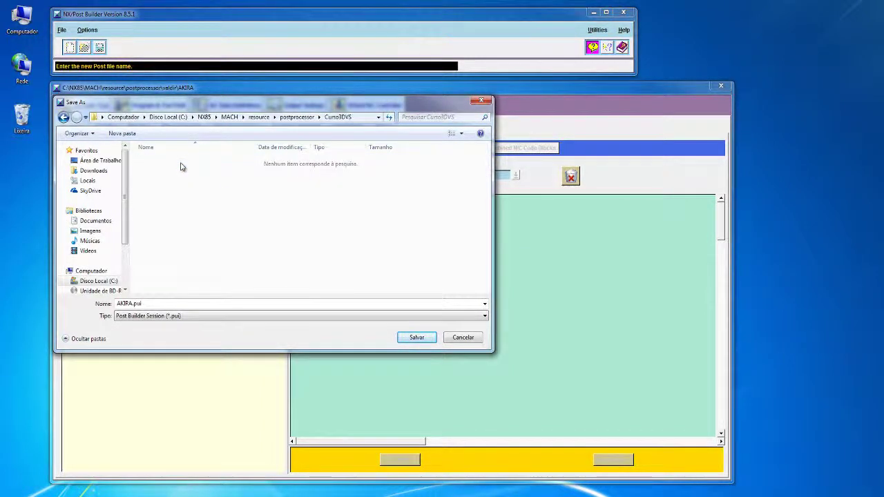
Step: Create a subfolder named generico inside the Curso3DVS folder
click(121, 133)
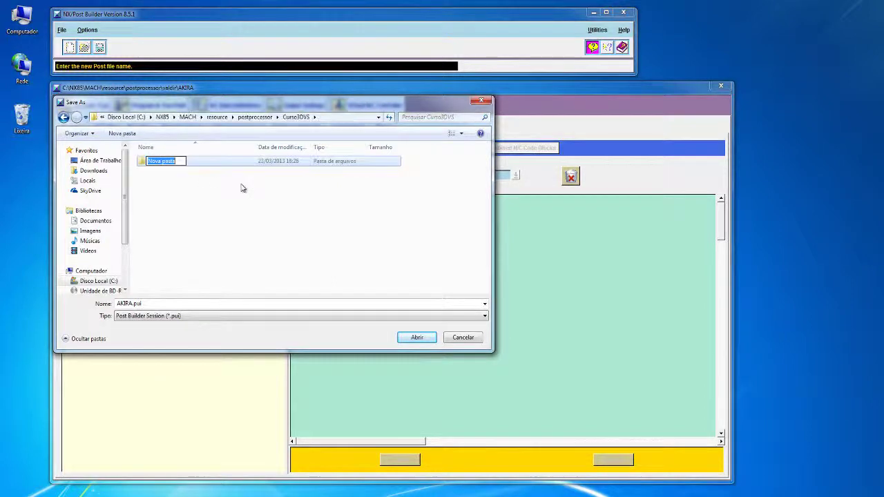
text(generico)
key(Return)
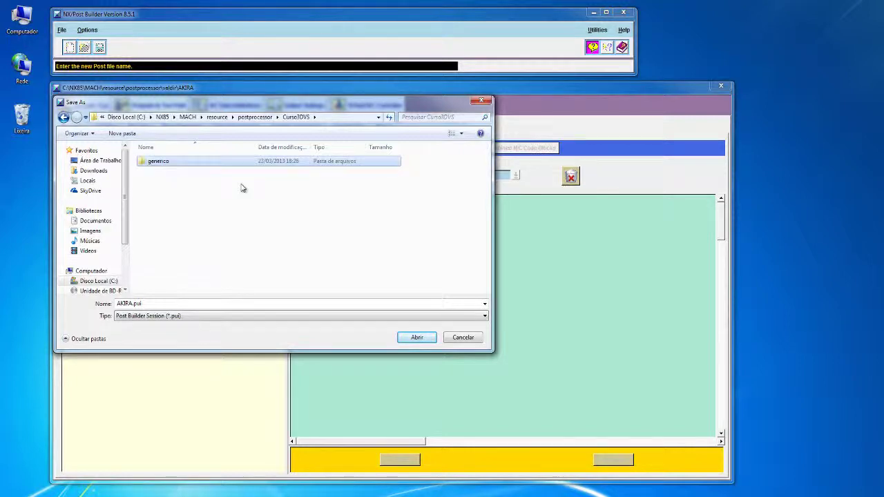
Step: Rename the generico subfolder to AKIRA and save the post in it as AKIRA.pui
click(163, 164)
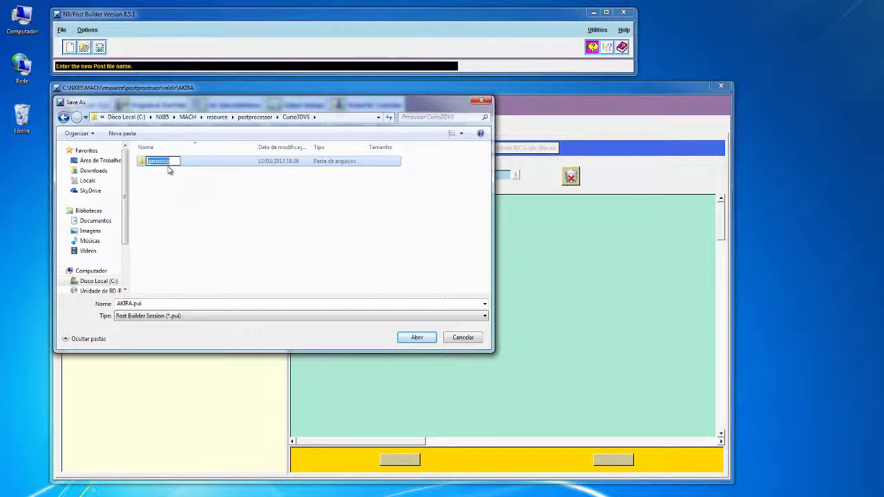
text(AK)
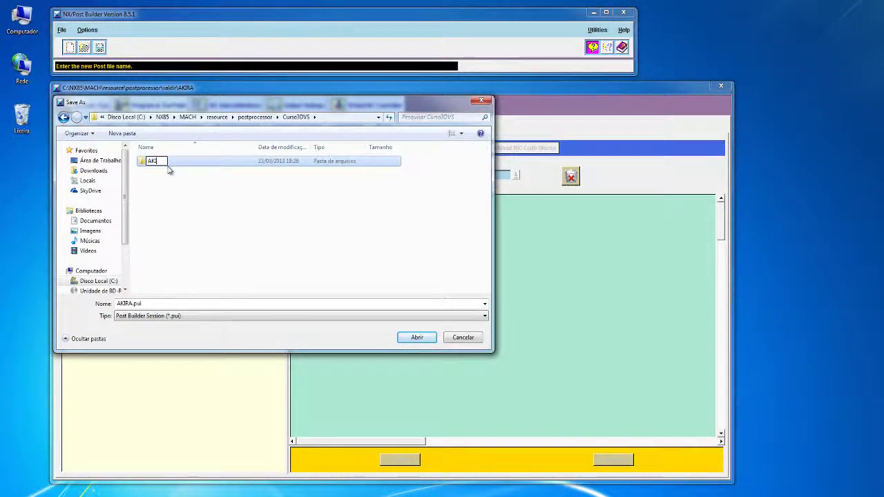
text(IRA)
key(Return)
double_click(170, 166)
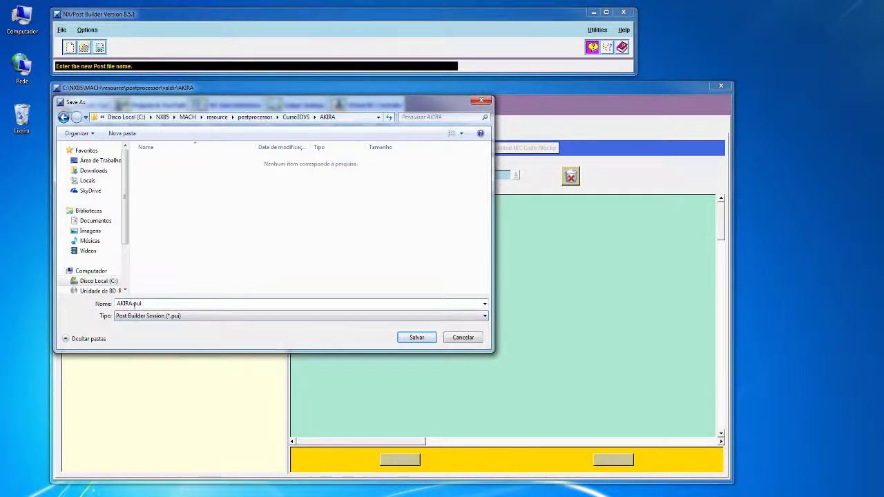
click(412, 337)
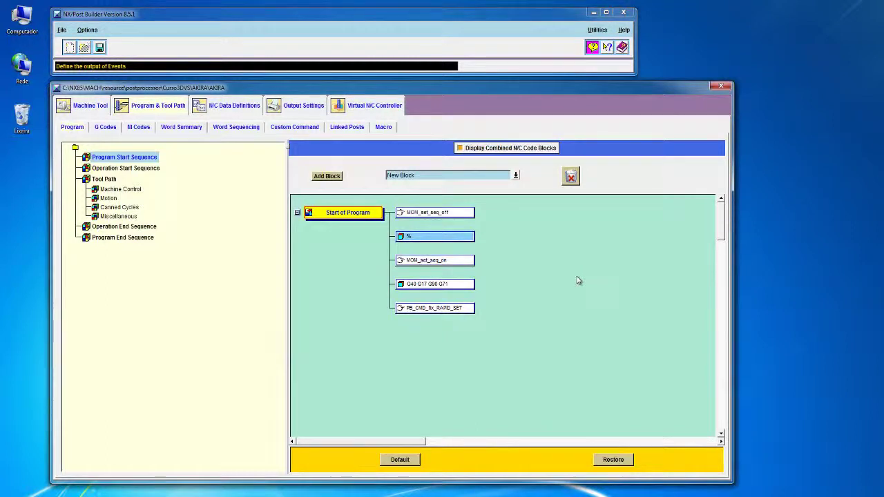
Step: Open the template posts data file for editing and add a new entry for AKIRA.pui from the Curso3DVS\AKIRA folder
click(595, 30)
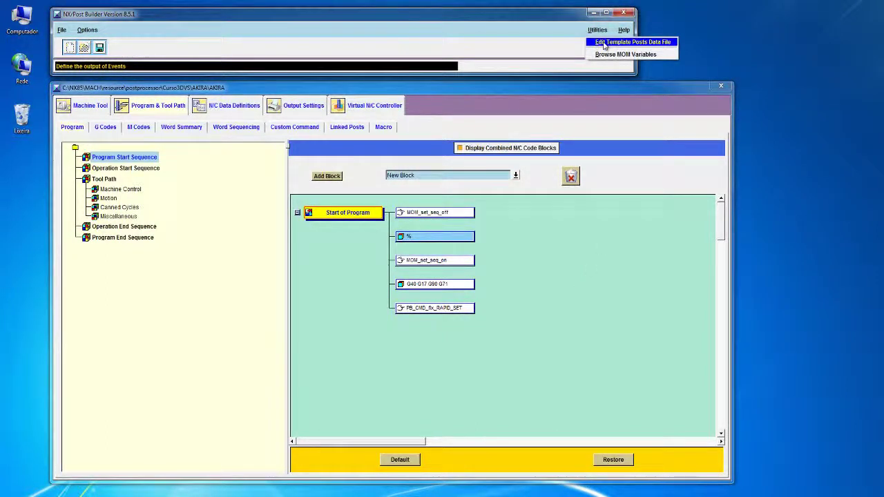
click(605, 42)
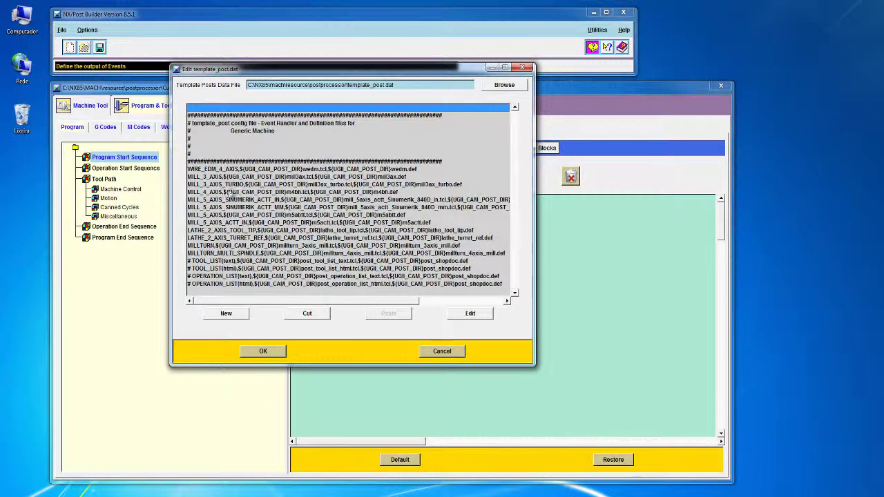
click(228, 169)
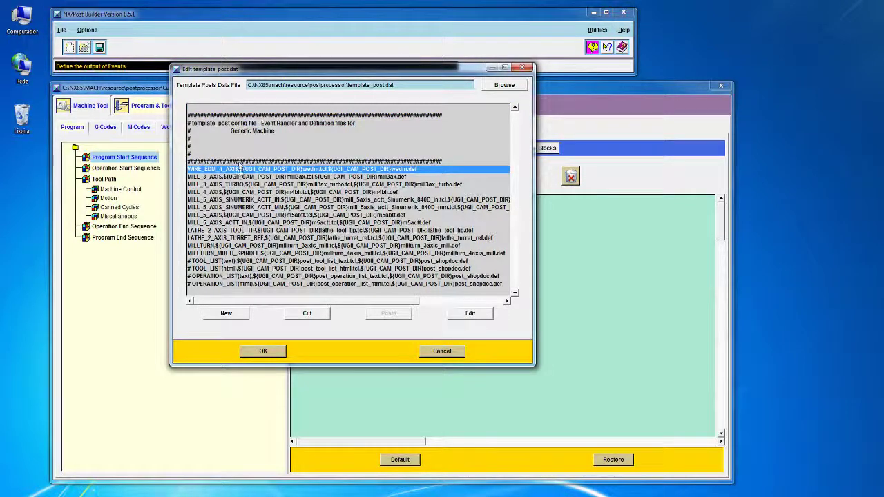
click(240, 163)
click(221, 313)
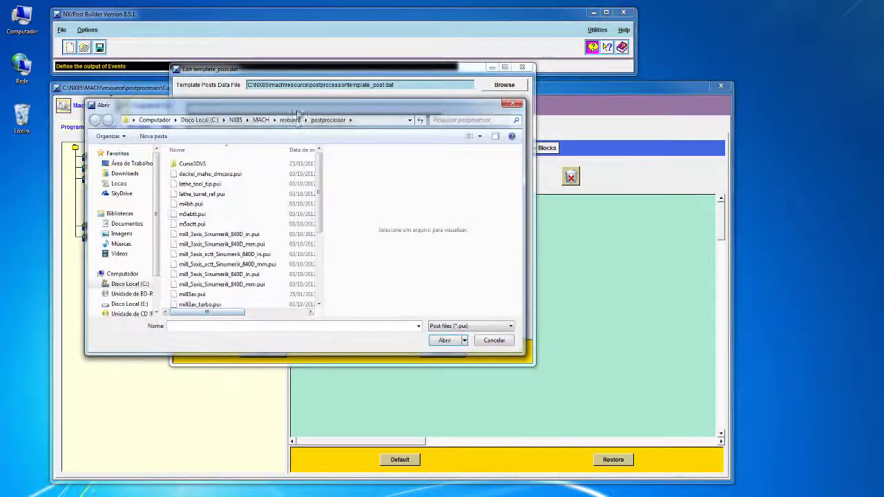
drag(303, 109, 373, 145)
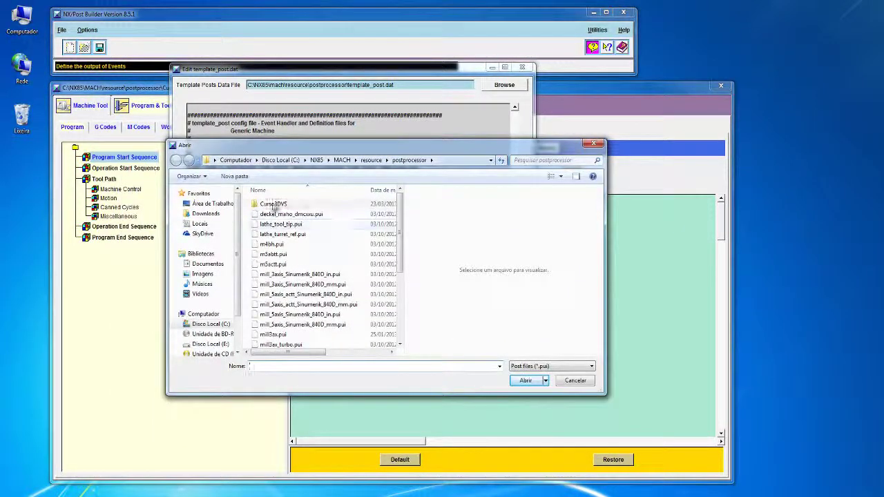
double_click(273, 204)
double_click(269, 204)
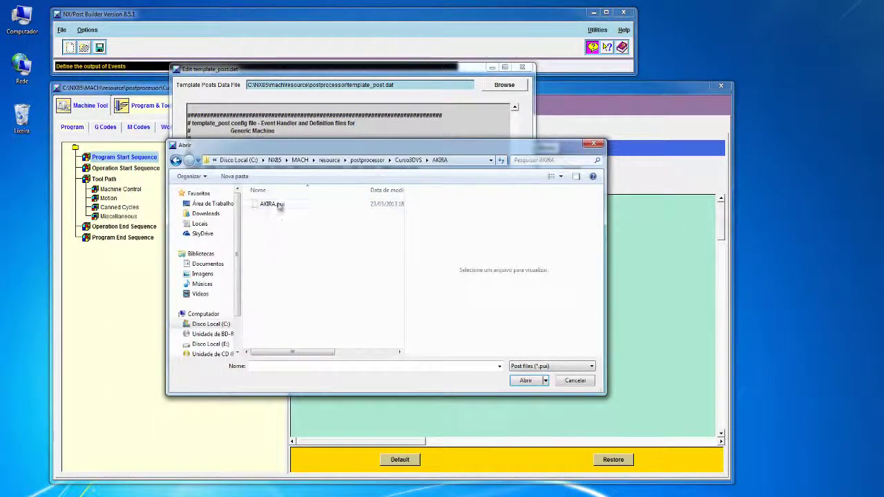
click(275, 206)
key(Return)
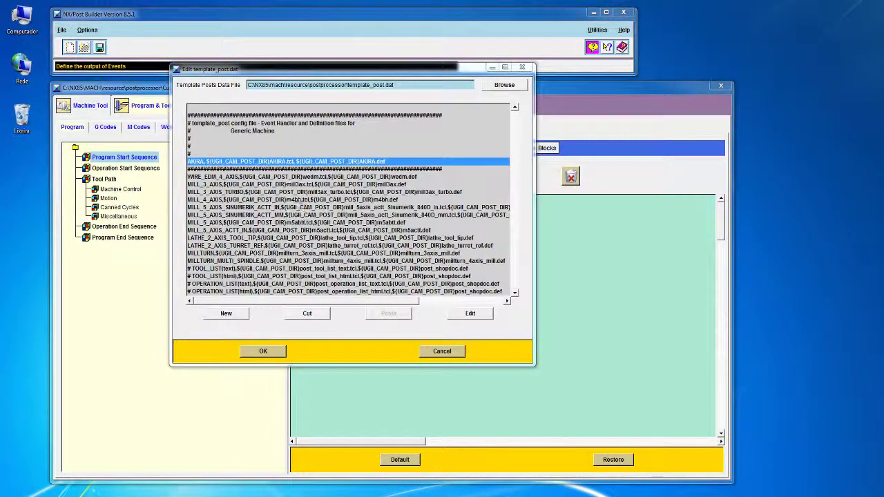
Step: Move the AKIRA entry below the # separator line, directly above the WIRE_EDM_4_AXIS entry
click(308, 315)
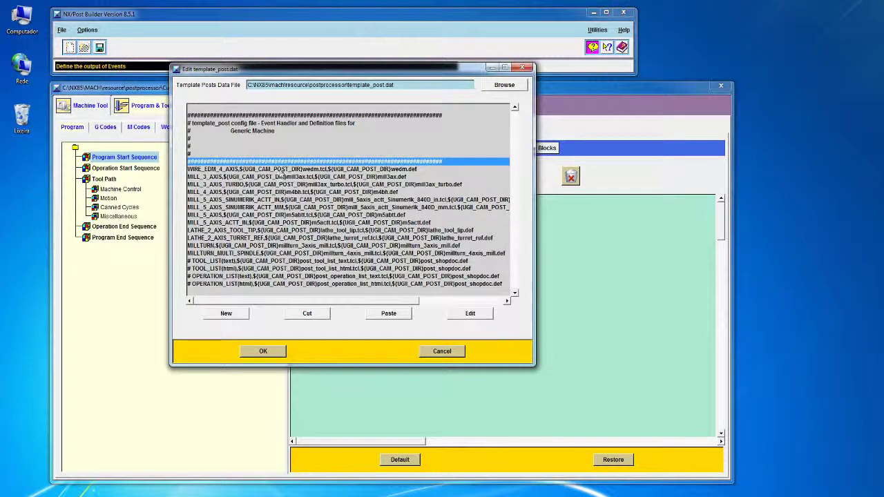
click(384, 314)
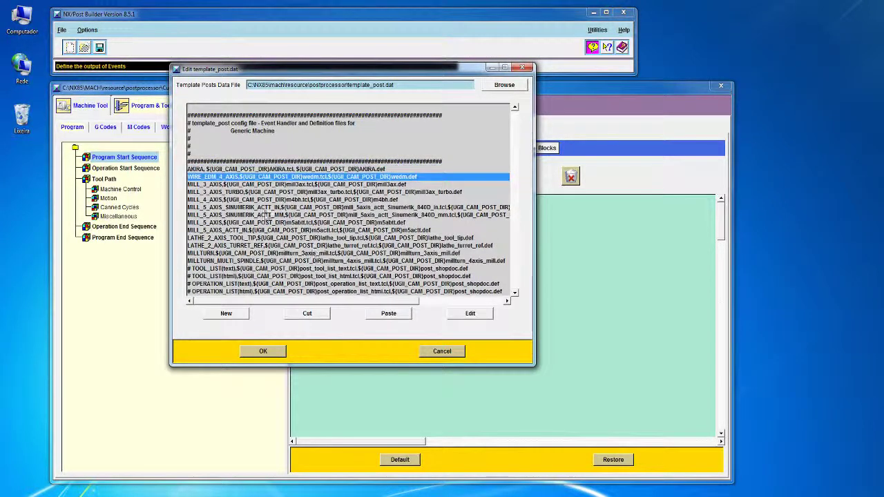
click(269, 162)
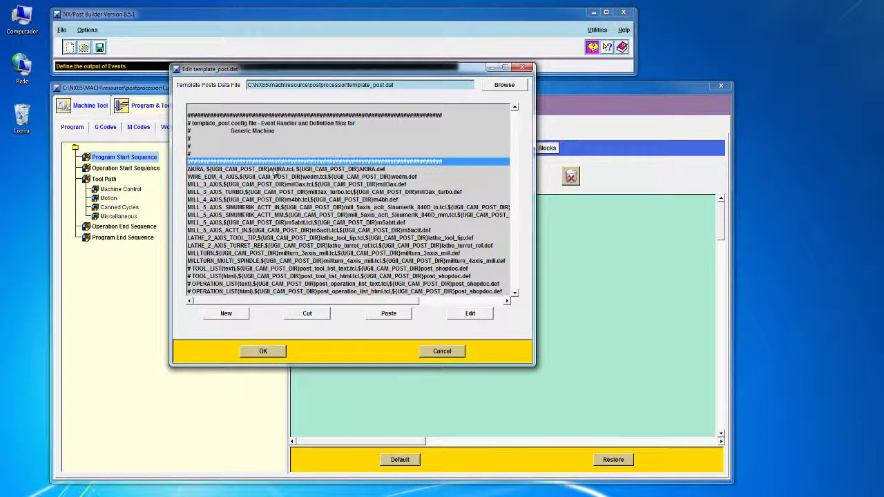
click(203, 169)
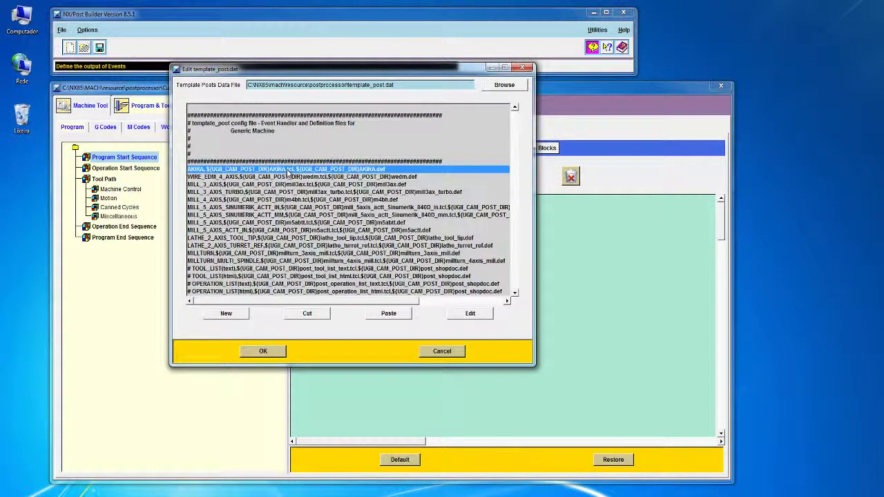
click(471, 314)
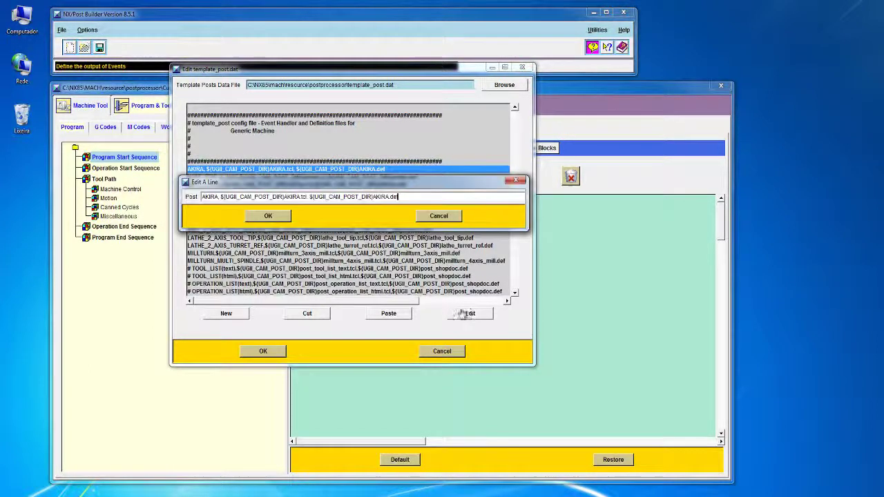
click(438, 217)
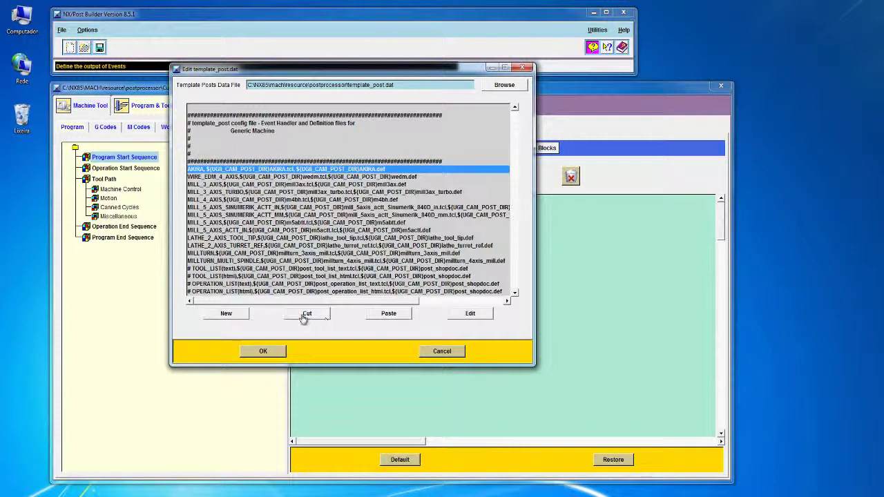
Step: Copy the Curso3DVS\AKIRA portion of the folder path from the file browser for a new template entry
click(227, 314)
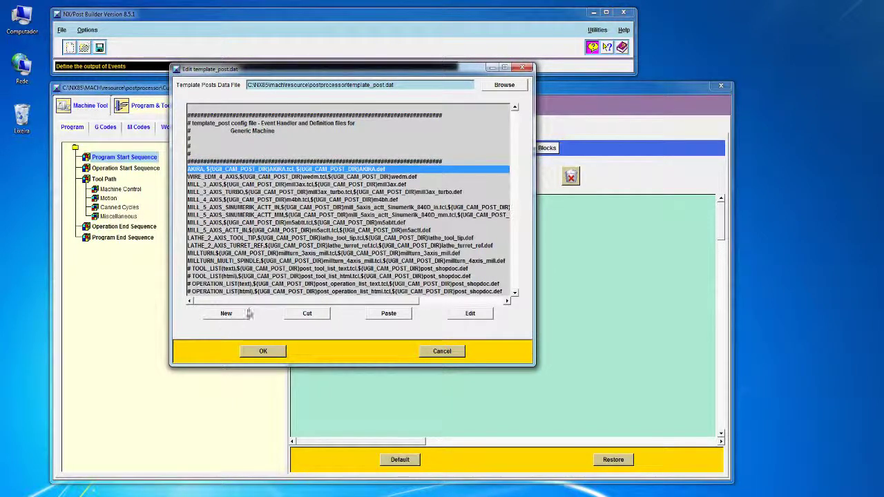
click(352, 160)
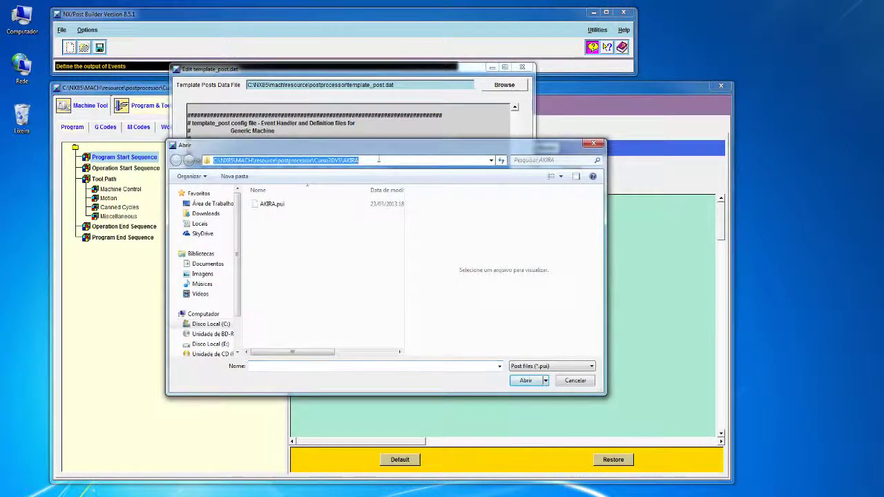
drag(359, 161, 320, 168)
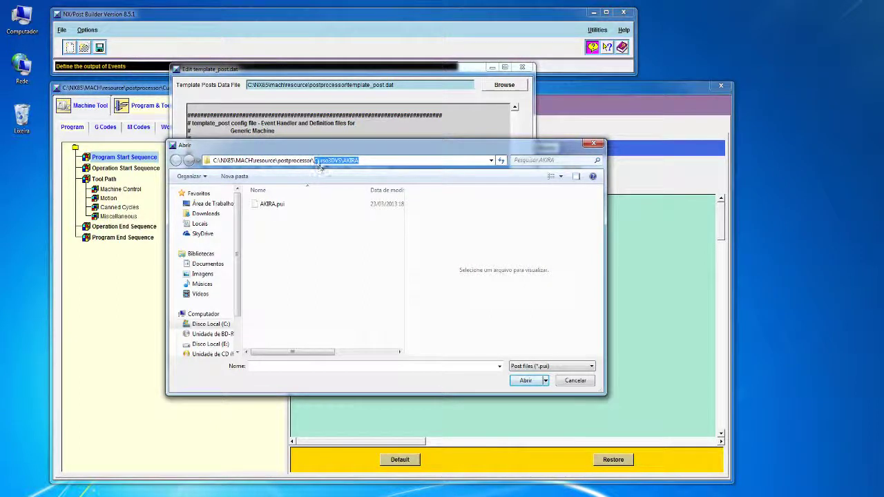
right_click(320, 165)
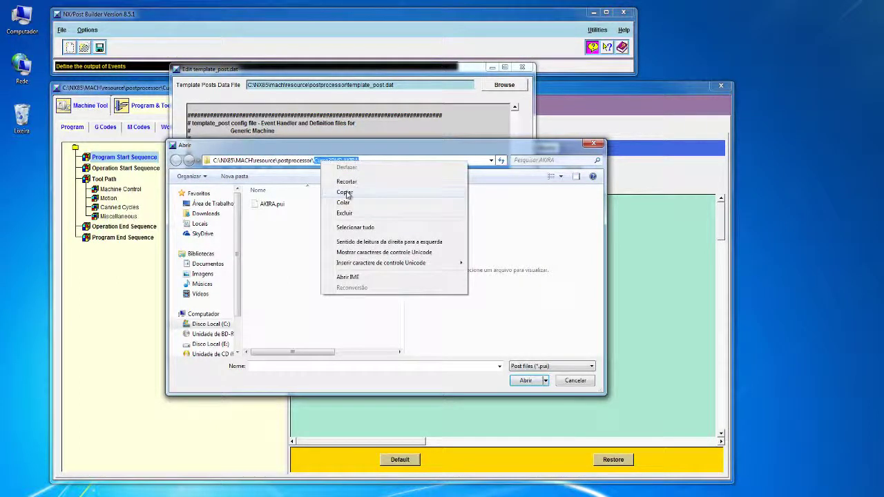
click(344, 193)
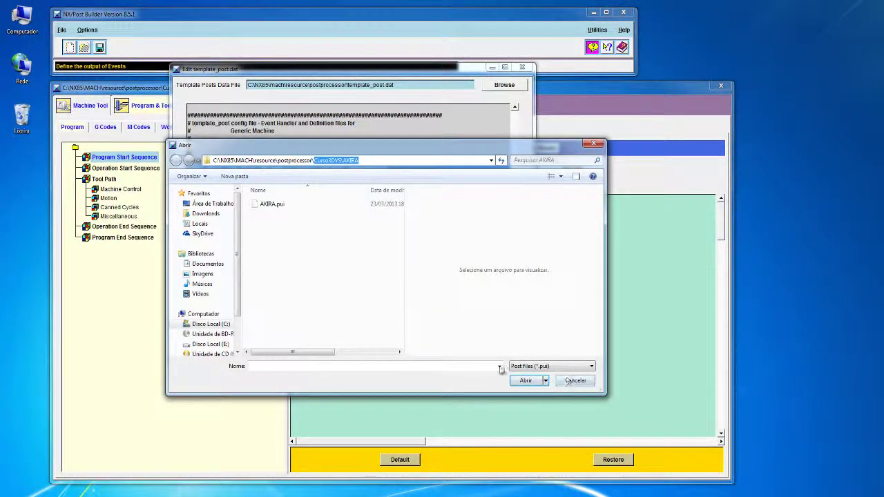
Step: Close the file browser and insert Curso3DVS\AKIRA\ before AKIRA.tcl in the AKIRA template entry
click(576, 380)
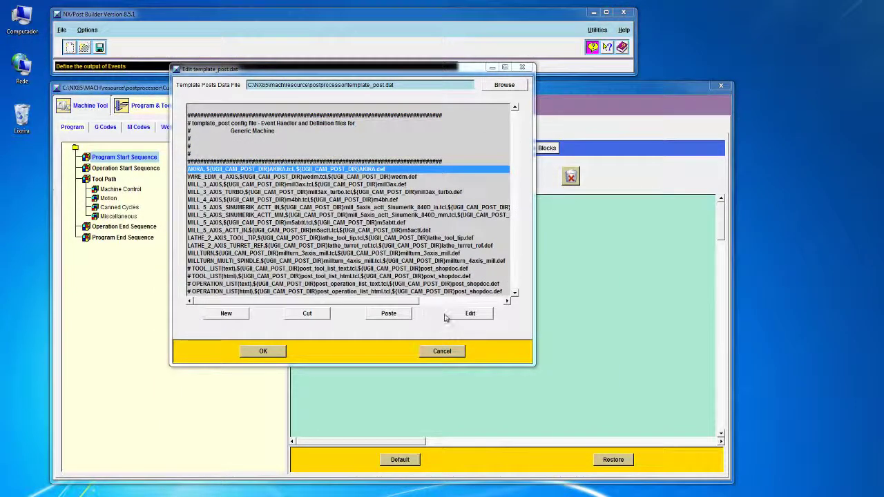
click(469, 313)
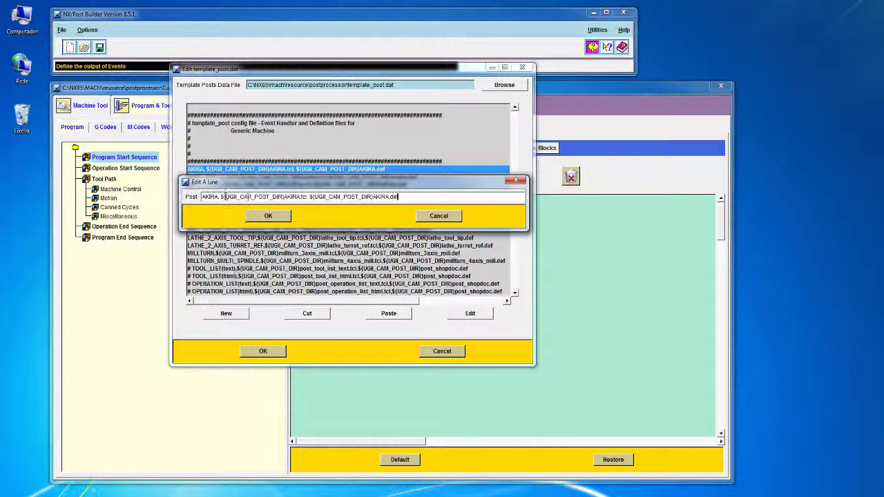
drag(222, 196, 279, 197)
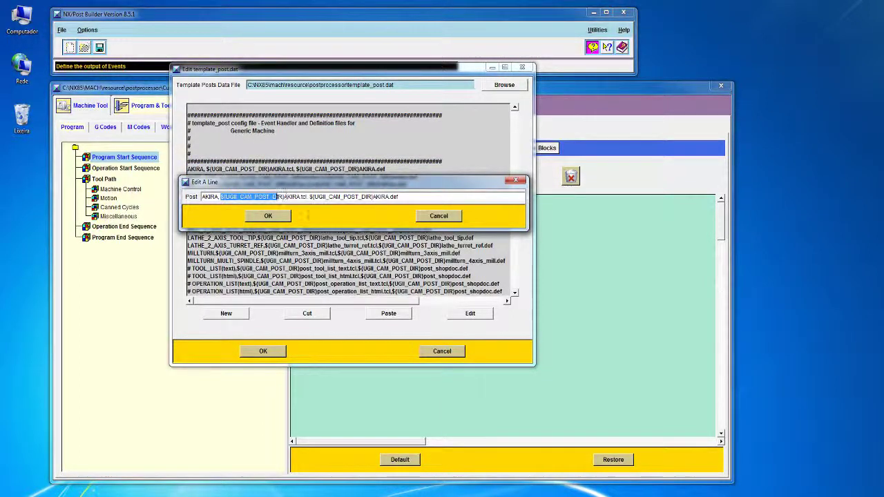
click(371, 248)
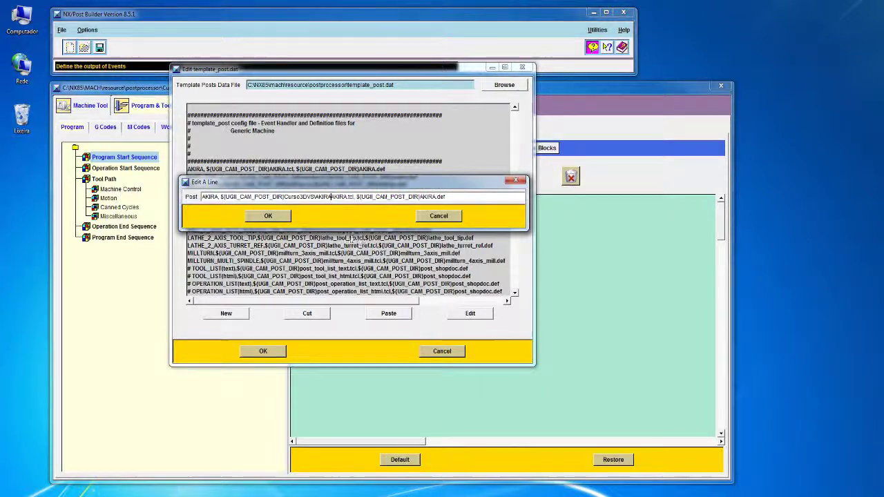
key(ctrl+v)
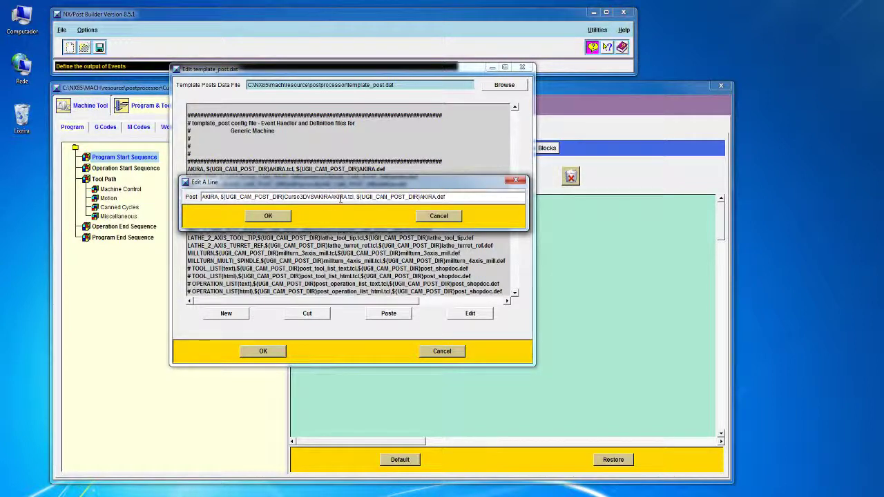
text(\)
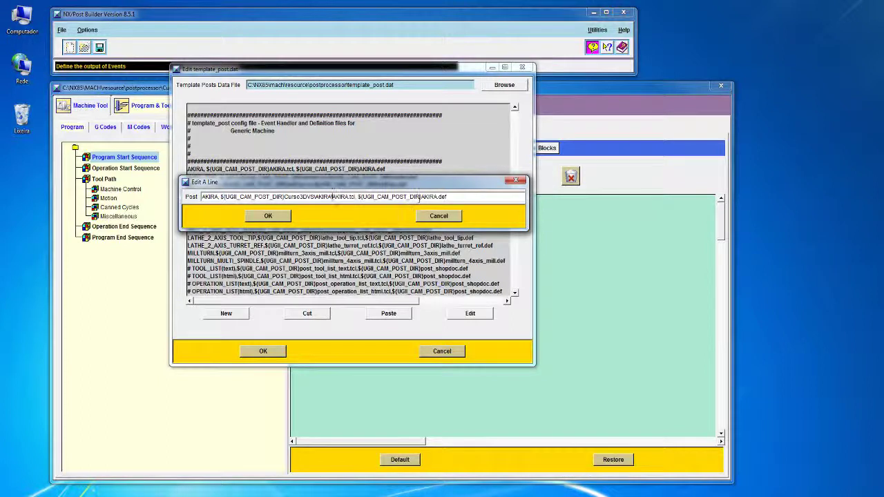
Step: Insert Curso3DVS\AKIRA\ before AKIRA.def in the AKIRA template entry and accept the edited line
drag(421, 197, 447, 197)
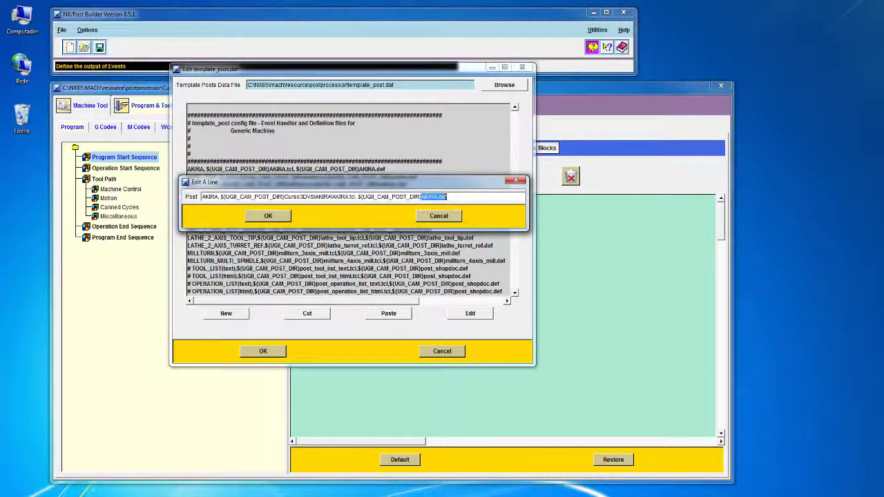
key(Left)
key(ctrl+v)
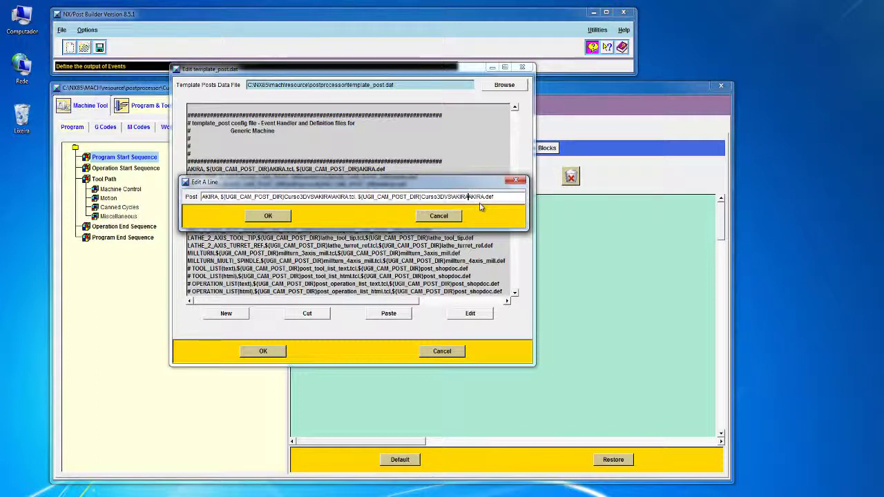
text(\)
drag(357, 196, 418, 197)
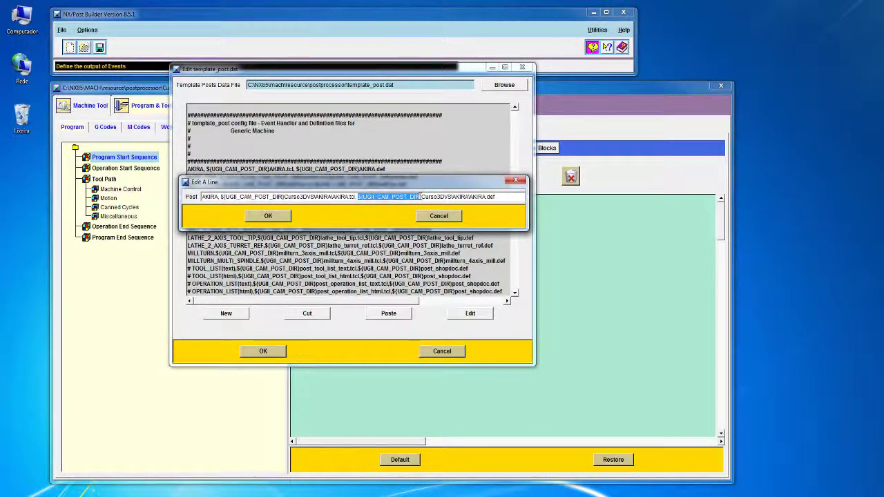
double_click(423, 197)
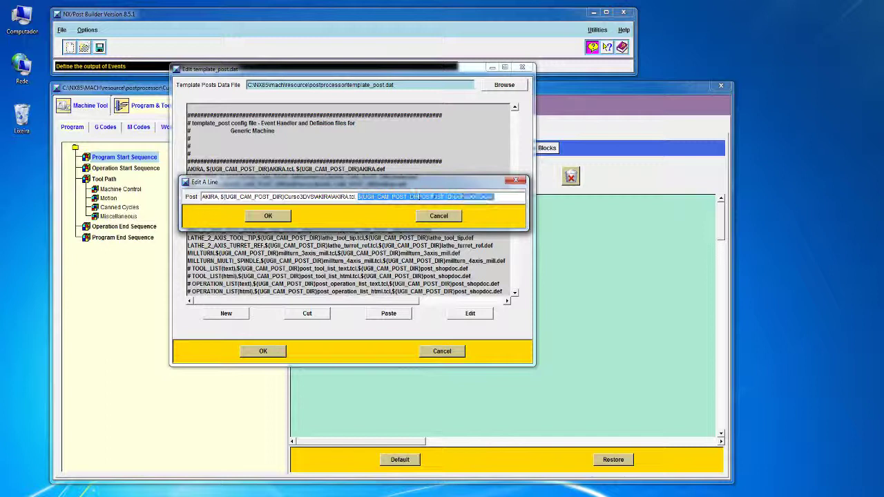
click(451, 197)
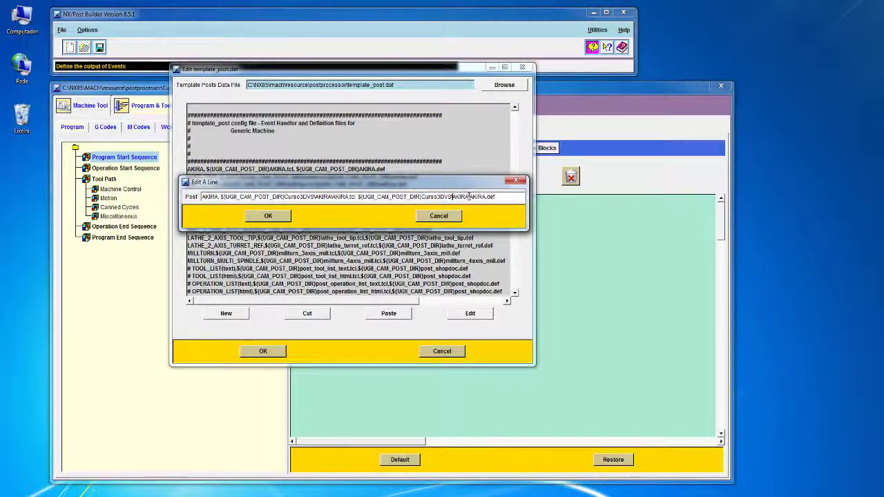
drag(470, 197, 496, 197)
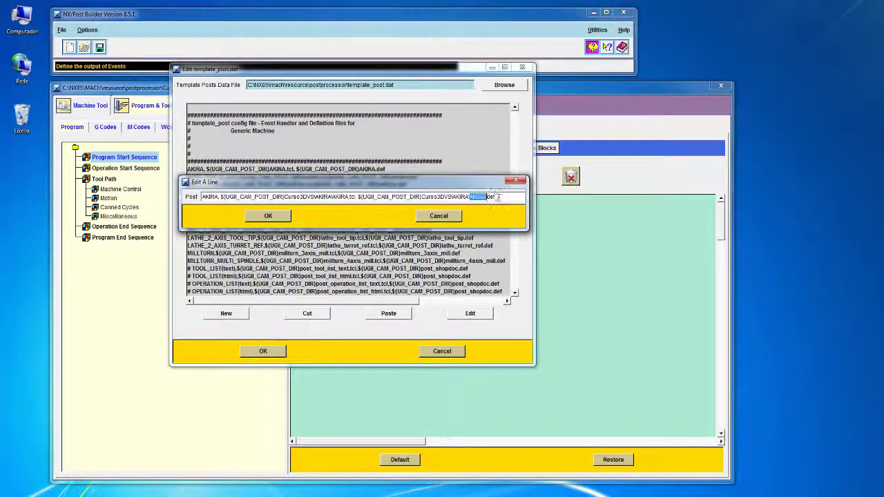
drag(354, 197, 327, 196)
click(277, 217)
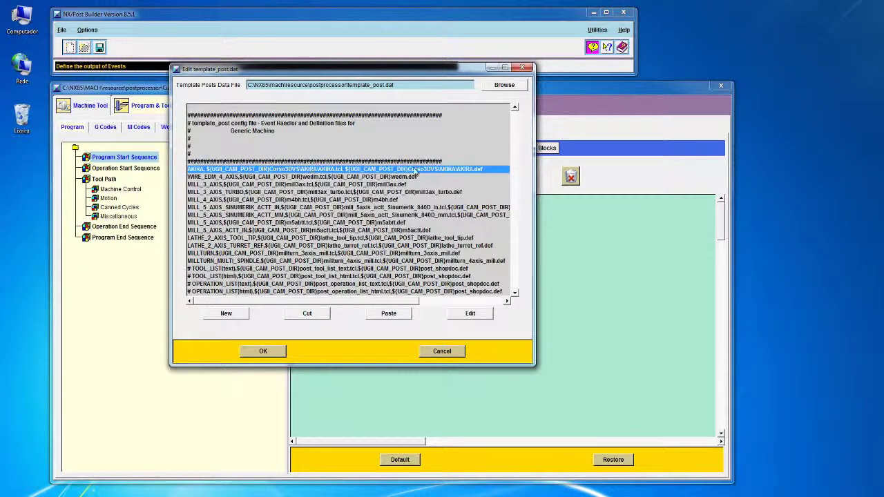
Step: Save the edited template posts data as template_post.dat in the postprocessor folder, replacing the existing file
click(262, 351)
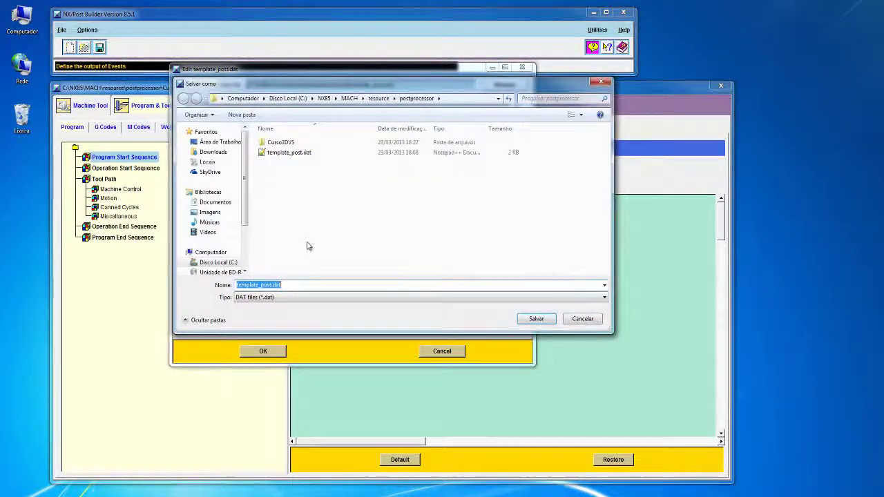
click(532, 318)
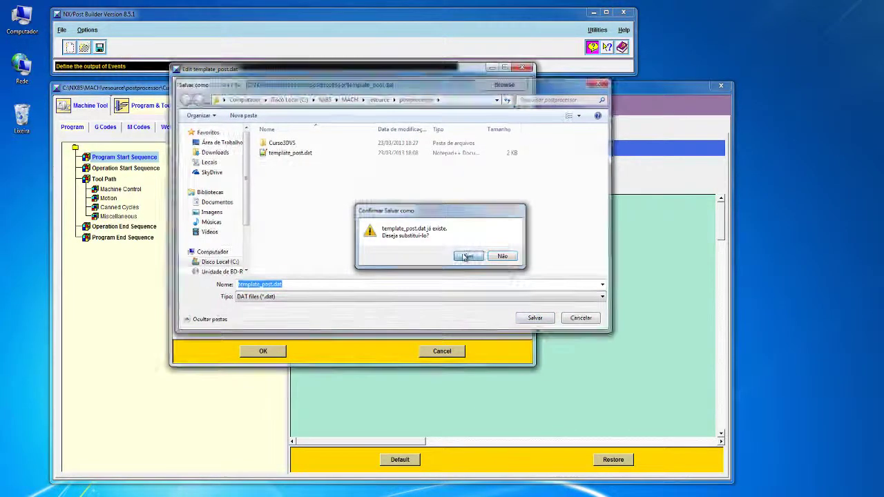
click(468, 257)
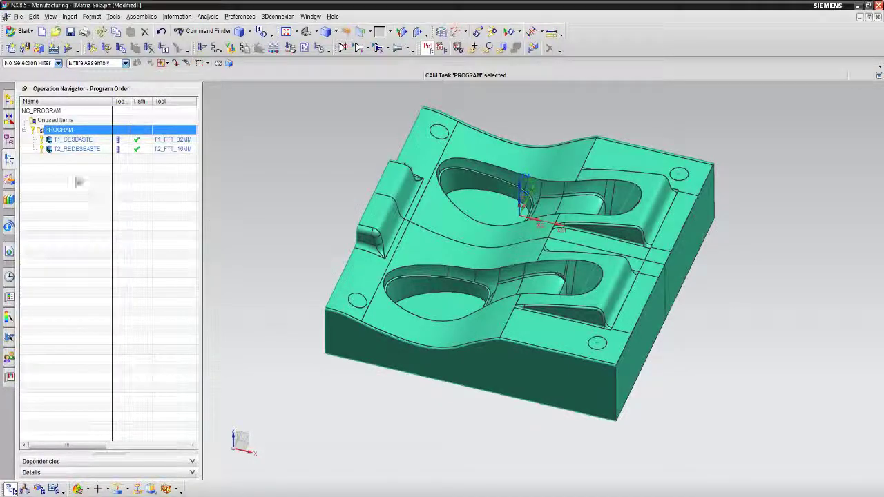
Step: Switch to NX Manufacturing and start postprocessing the PROGRAM group, widening the dialog to show the full output path
click(73, 140)
click(72, 148)
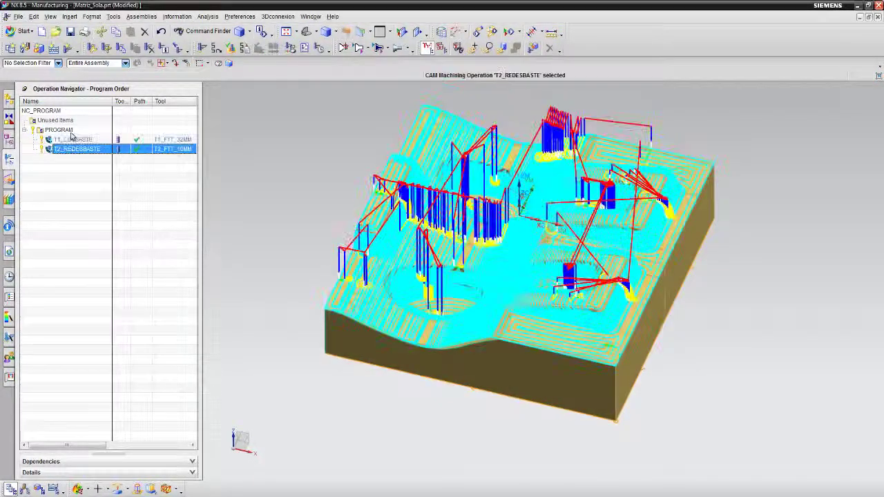
click(59, 130)
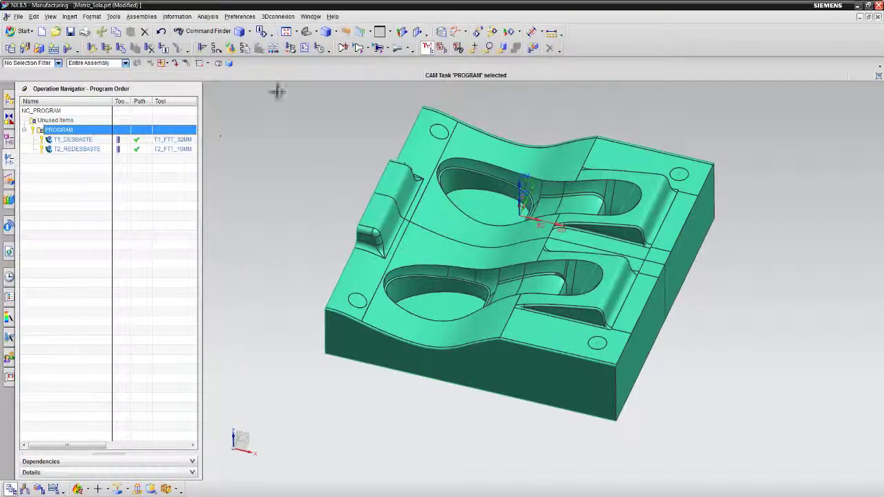
click(290, 47)
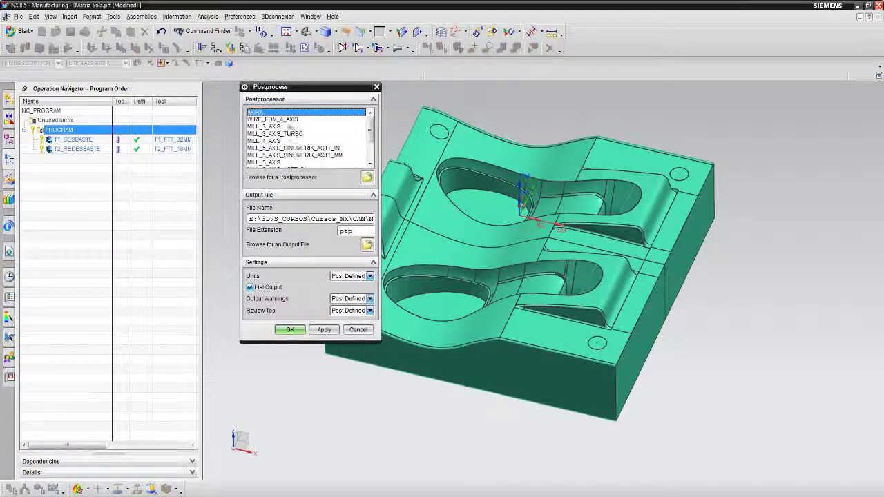
drag(380, 221, 482, 224)
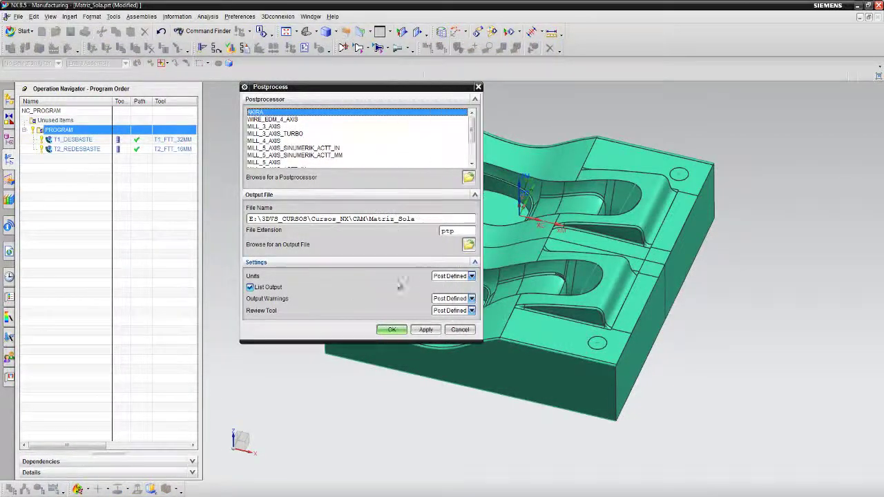
Step: Clear the output file extension and turn off List Output in the postprocess settings
double_click(447, 230)
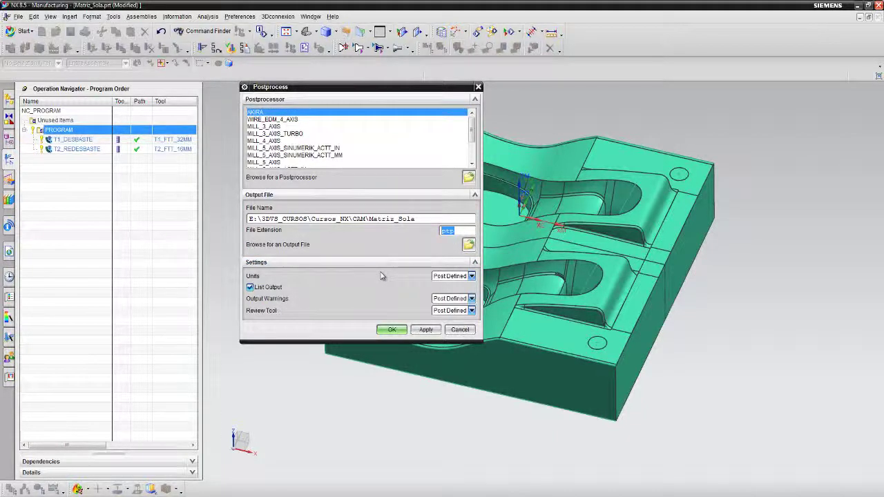
key(Delete)
click(427, 218)
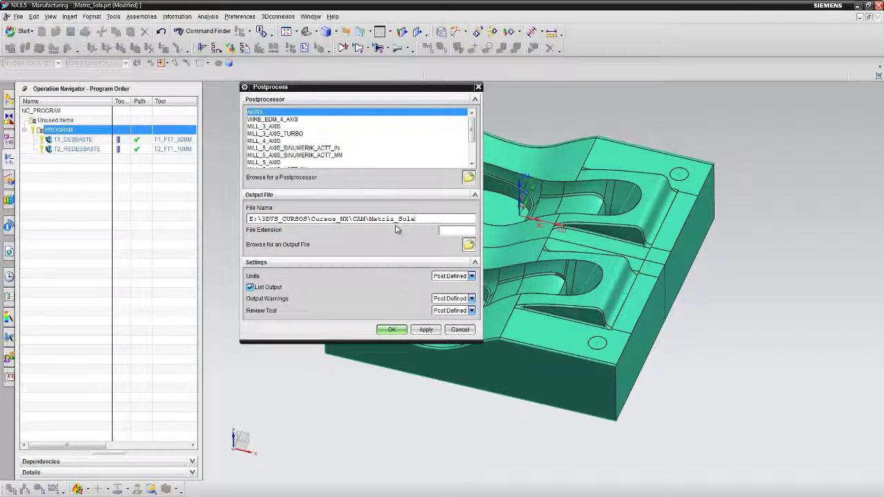
click(251, 287)
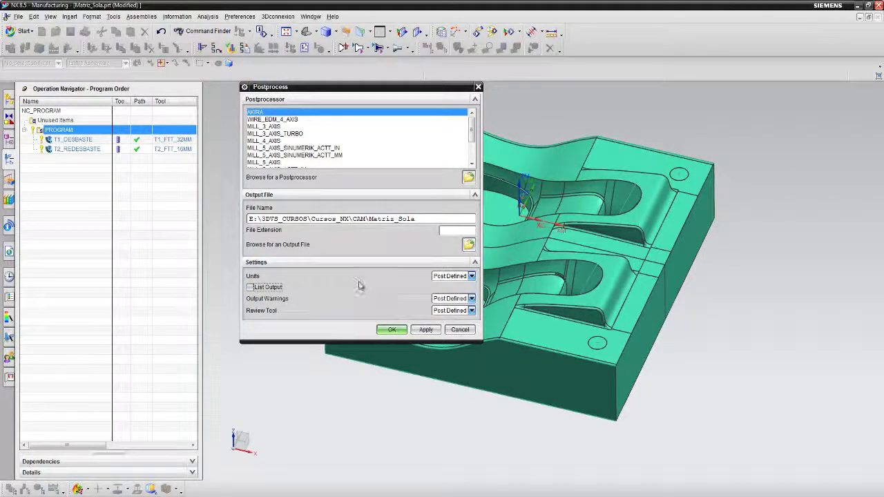
Step: Create an AKIRA folder inside Cursos_NX\PostBuilder and set the output file there, keeping the name Matriz_Sola
click(473, 249)
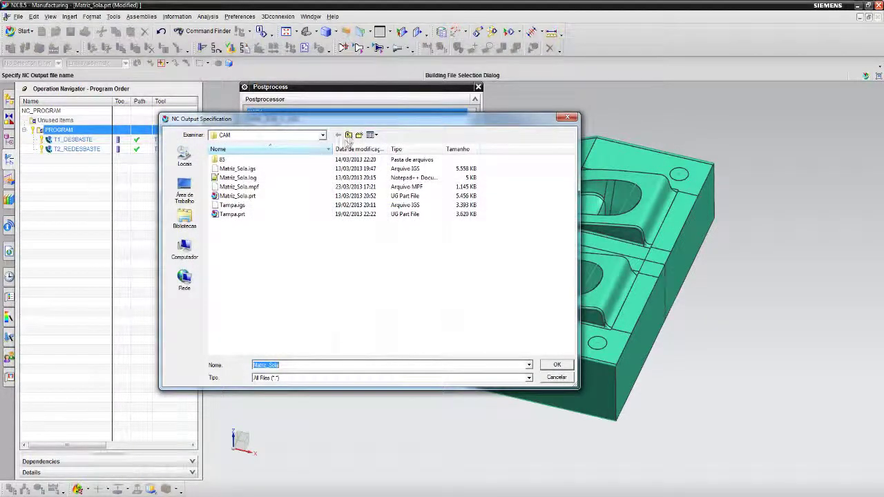
click(349, 135)
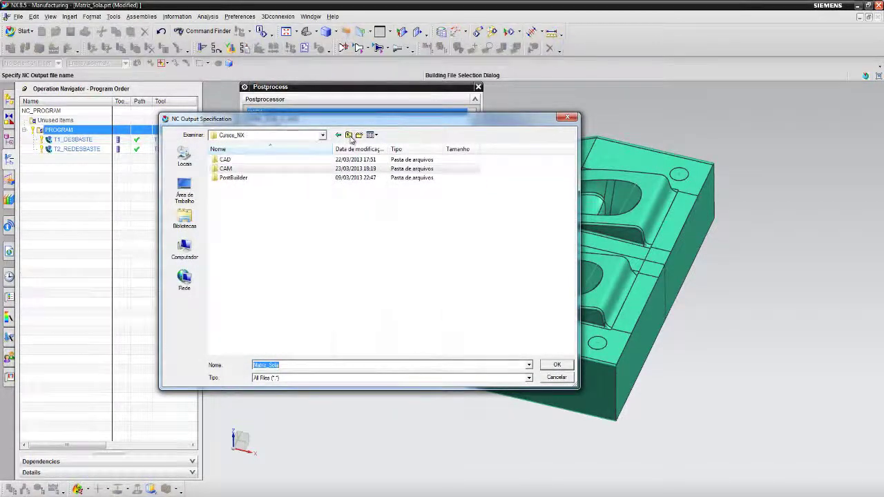
double_click(235, 179)
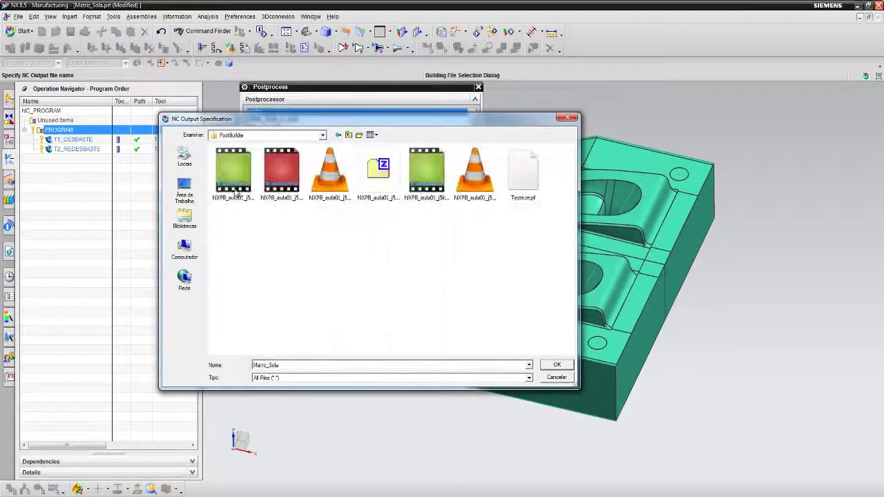
click(358, 135)
text(A)
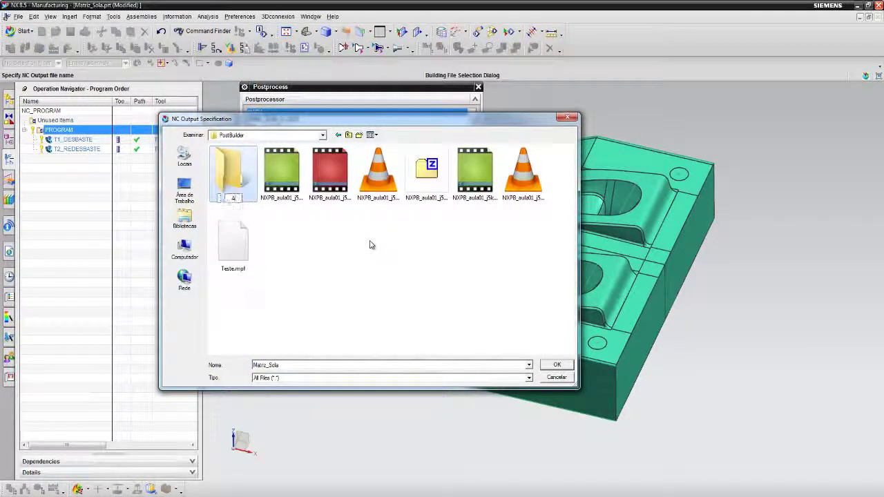
text(KIRA)
key(Return)
key(Return)
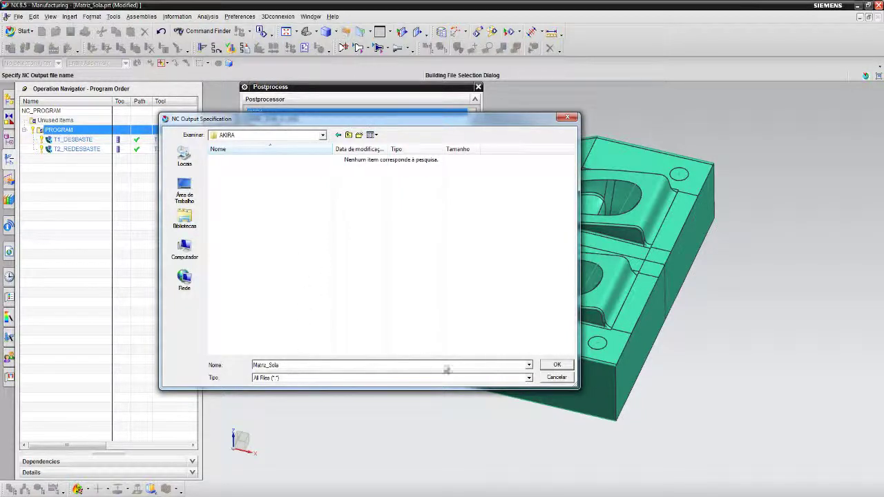
click(557, 364)
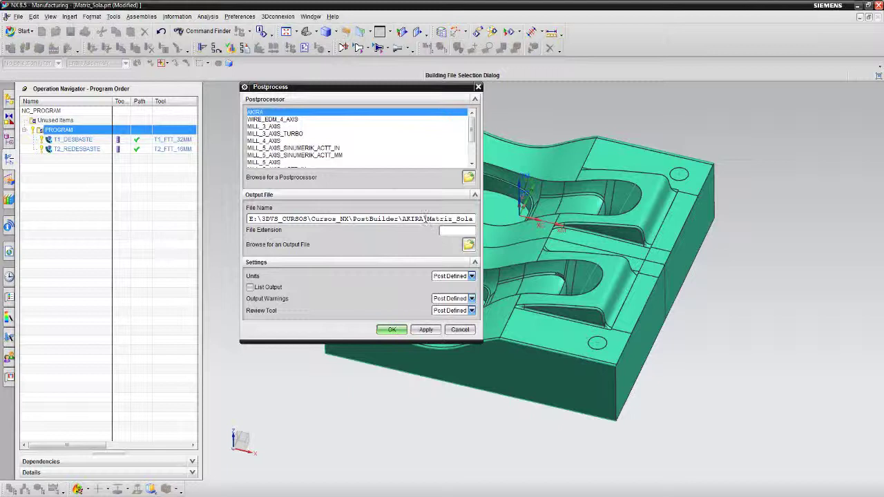
Step: Copy the output folder path through PostBuilder\AKIRA and run the postprocess with AKIRA
drag(425, 219, 234, 222)
key(ctrl+c)
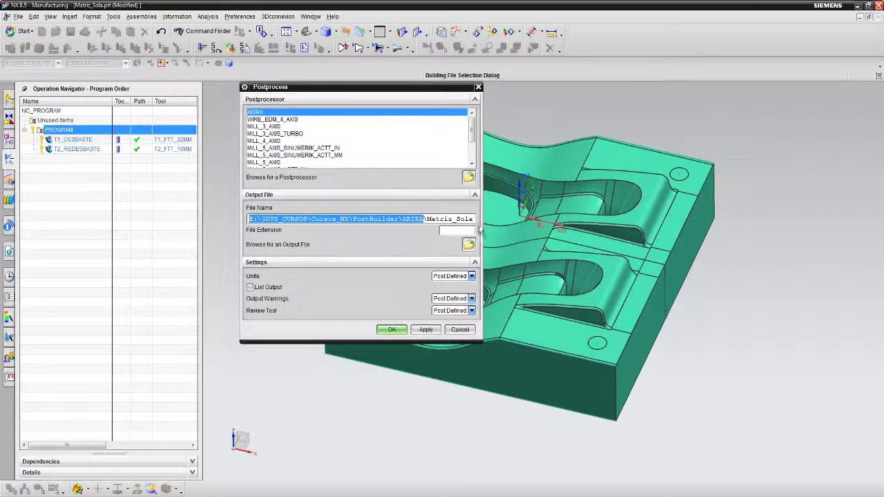
drag(483, 223, 528, 221)
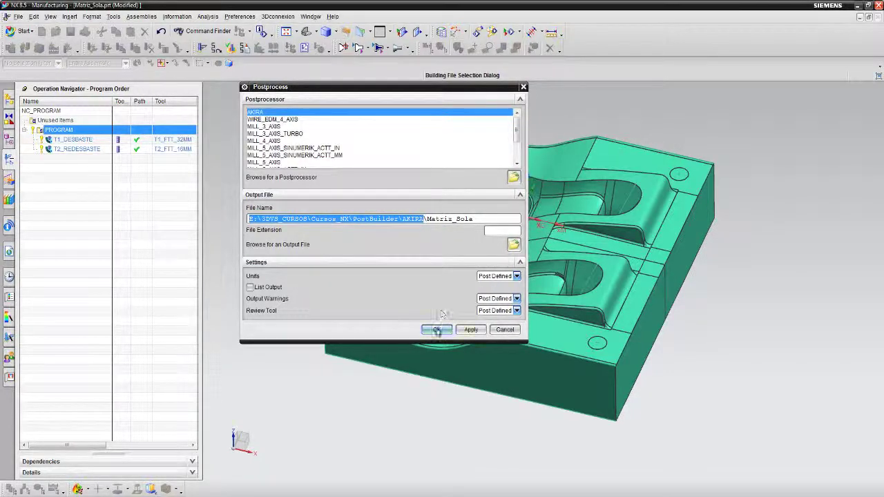
click(435, 330)
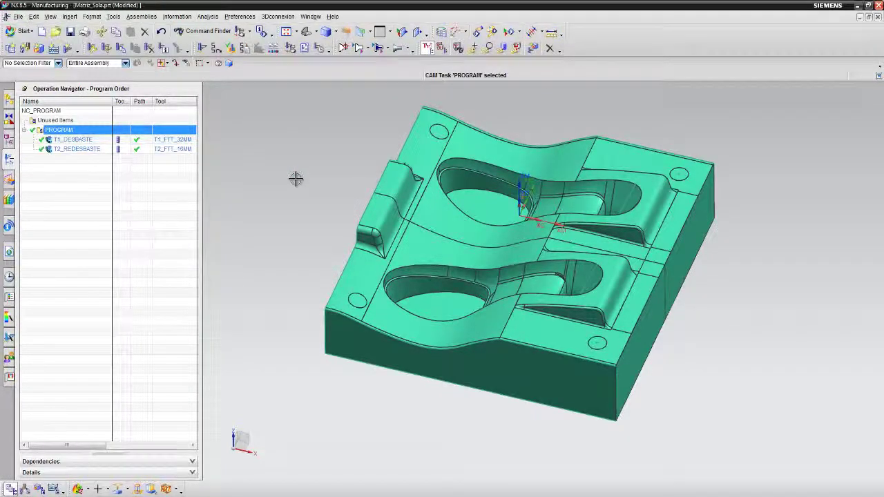
Step: Go to the copied PostBuilder\AKIRA folder path in Windows Explorer and select the Matriz_Sola output file
key(super+e)
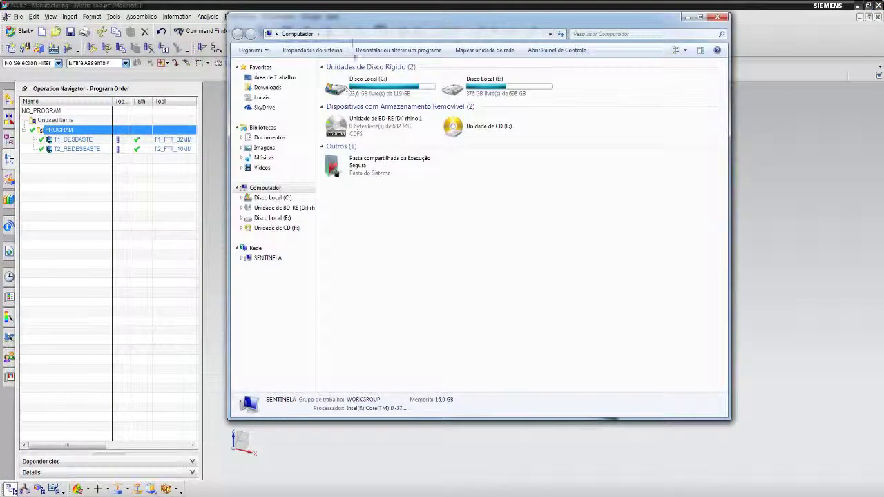
click(356, 36)
key(ctrl+v)
key(Return)
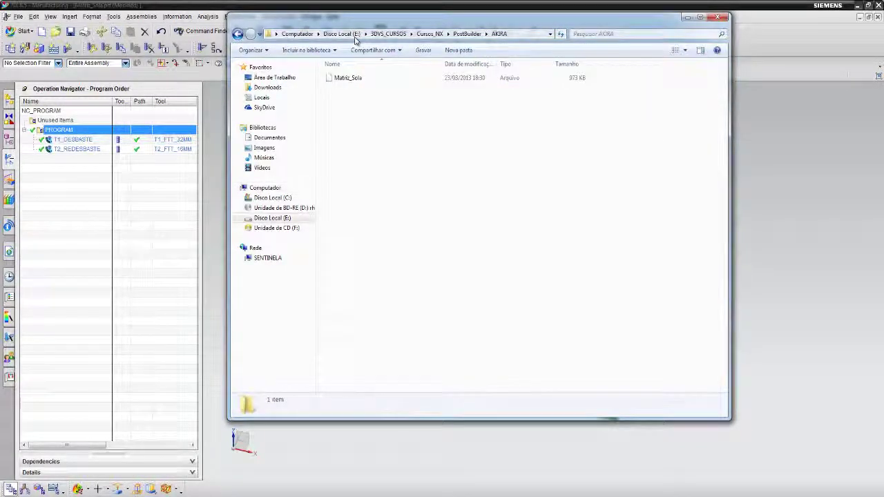
click(373, 79)
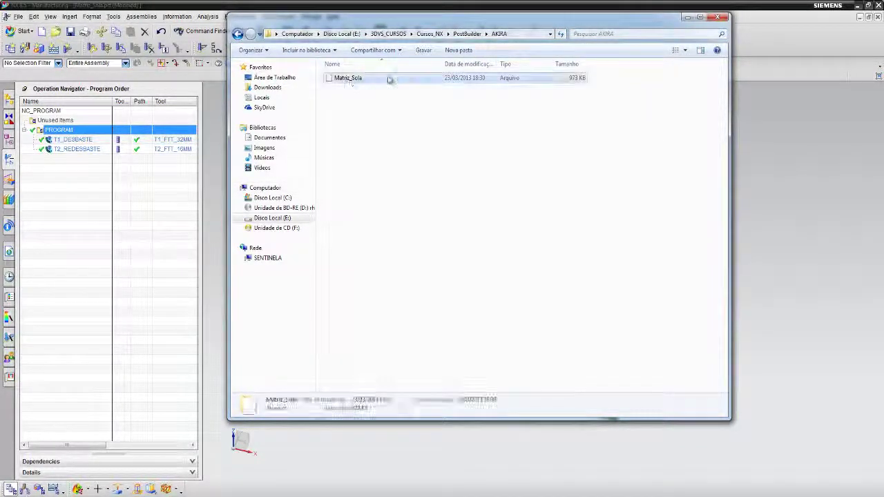
Step: Open the Matriz_Sola output file in Notepad++ and examine its block numbering, startup codes and first tool change line
right_click(339, 79)
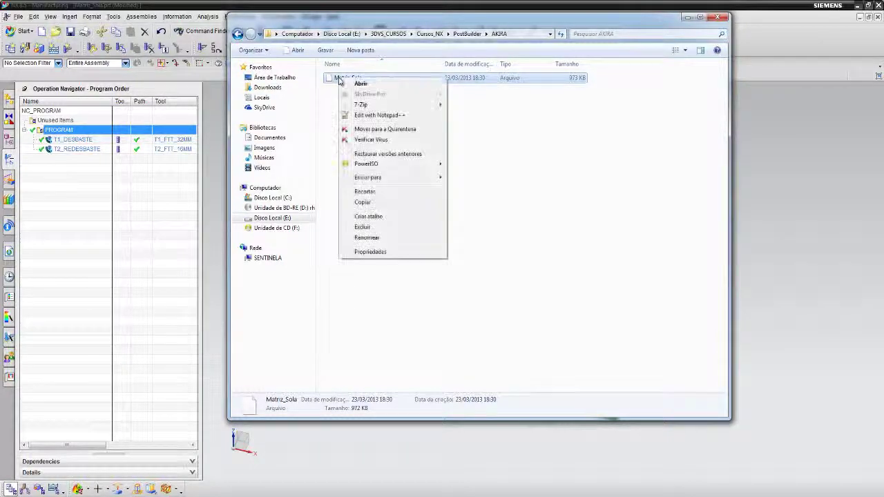
click(379, 116)
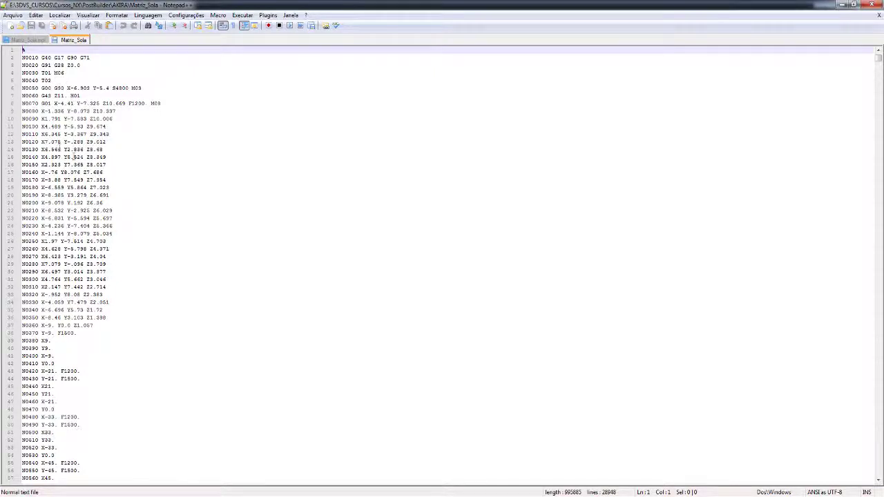
click(29, 57)
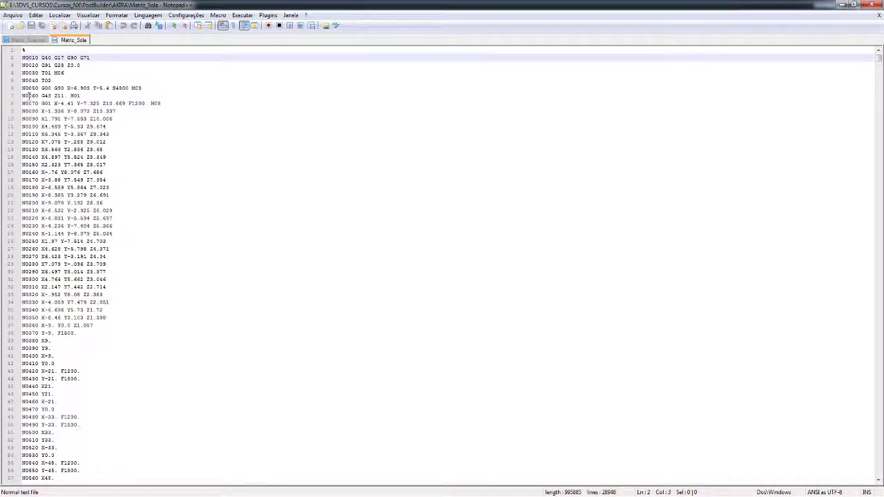
click(29, 103)
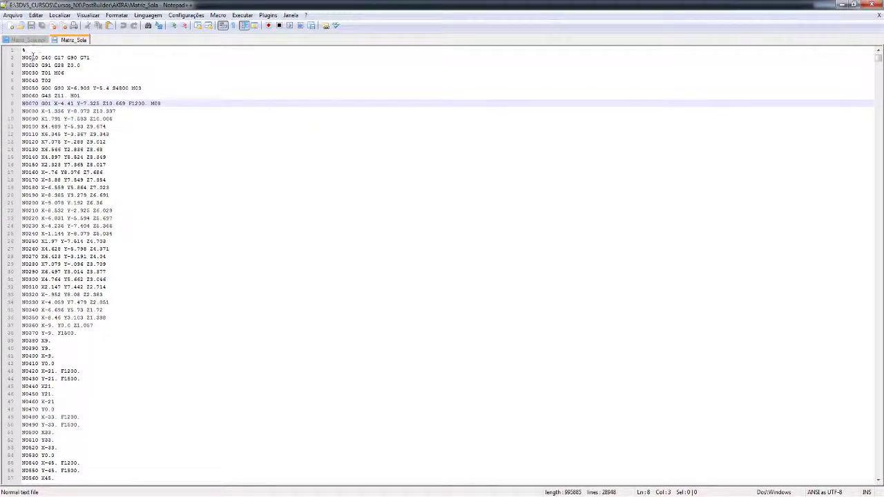
drag(34, 57, 104, 57)
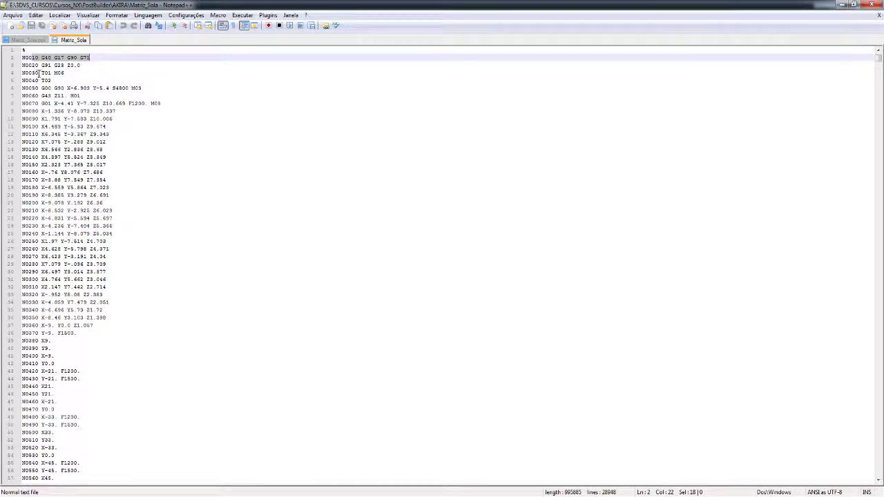
drag(40, 72, 90, 77)
click(76, 73)
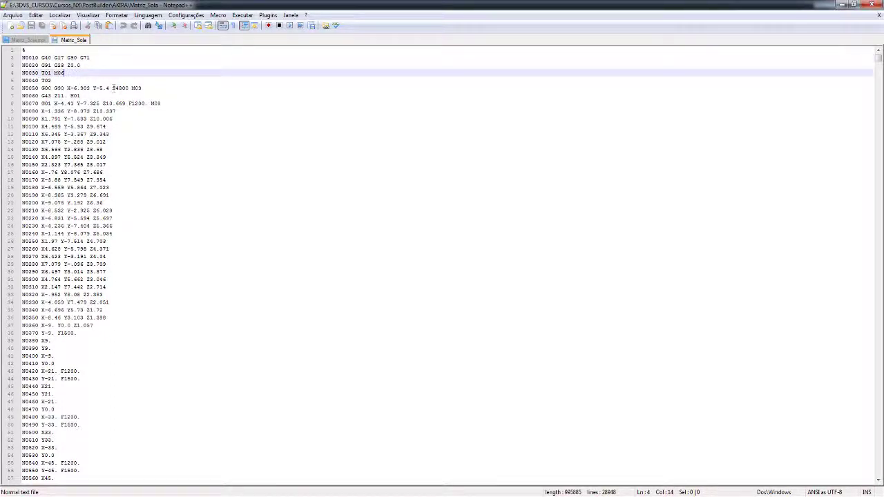
Step: Examine the next-tool preselection, spindle speed, rapid and linear motion codes in blocks N0040 to N0070
click(50, 81)
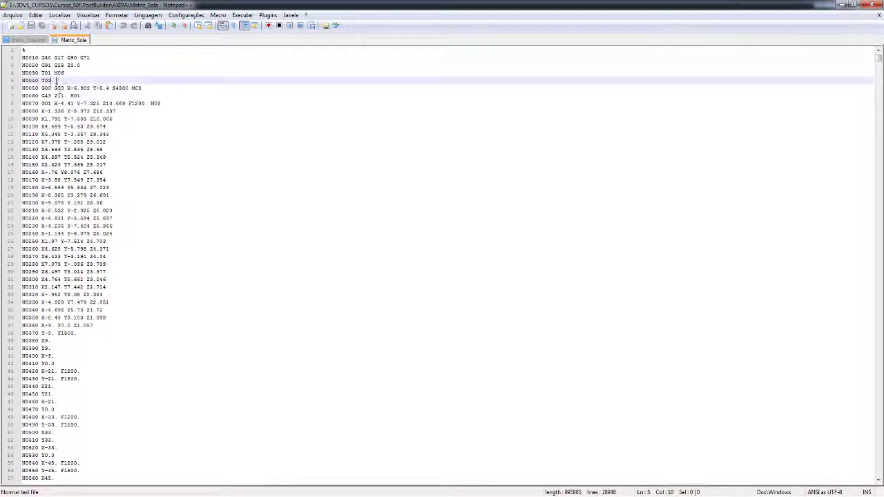
double_click(62, 80)
click(58, 81)
drag(44, 88, 158, 86)
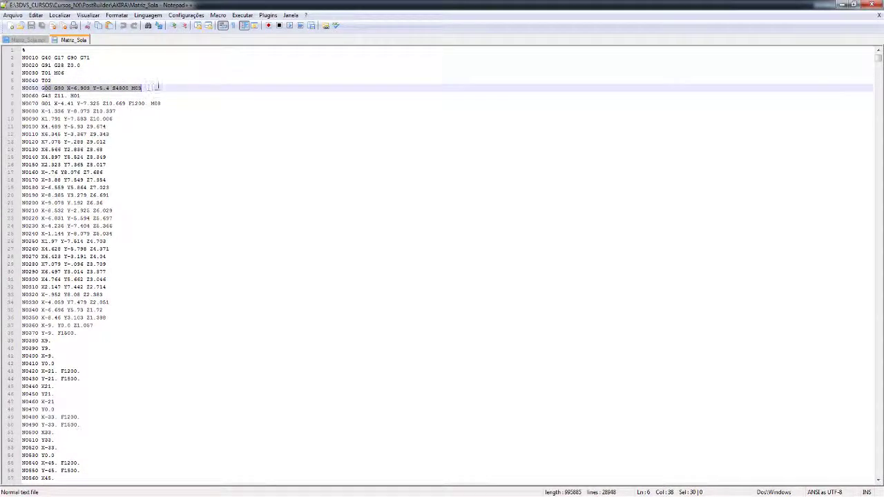
double_click(119, 88)
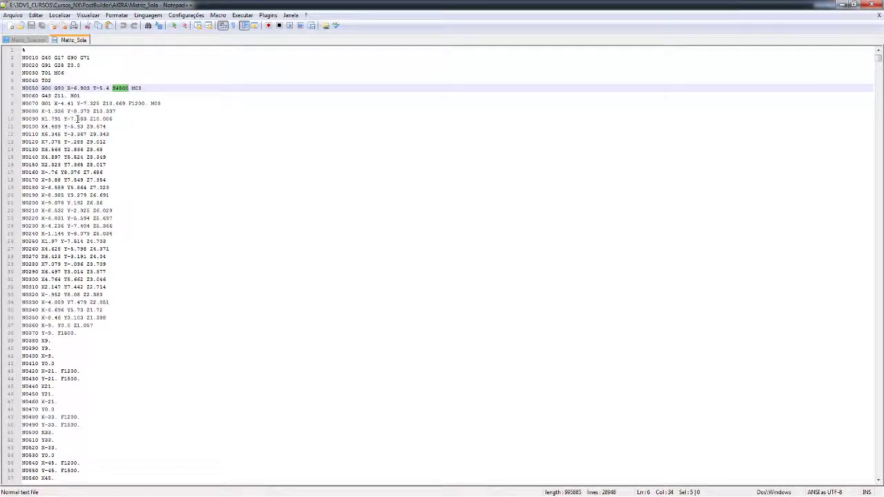
double_click(45, 88)
double_click(46, 103)
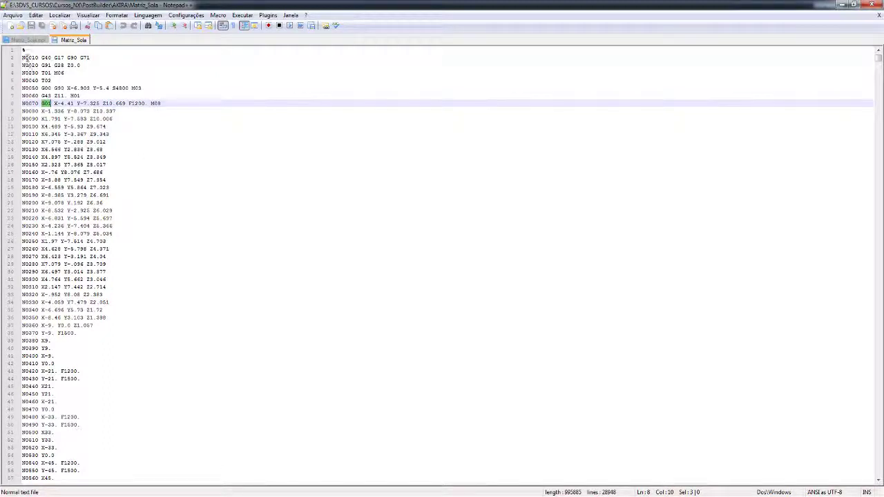
Step: Review the program's opening blocks and the sequence numbers at the start of the lines
drag(29, 57, 29, 141)
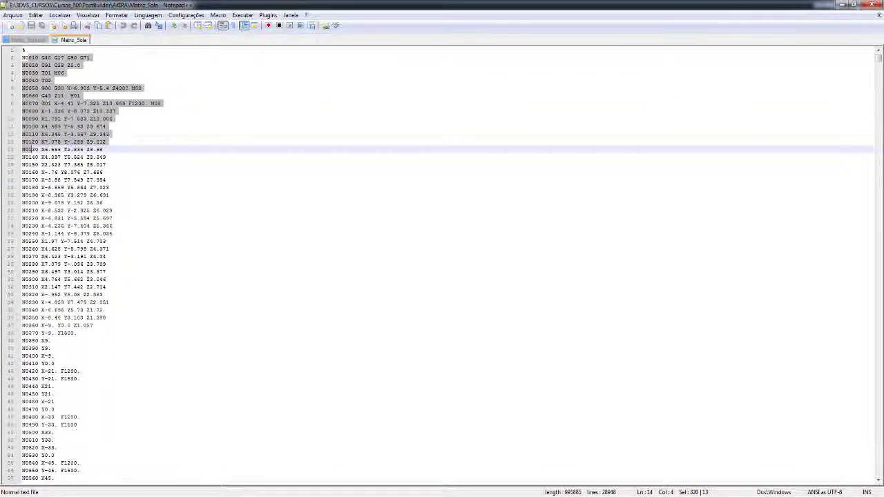
click(29, 141)
drag(25, 58, 41, 73)
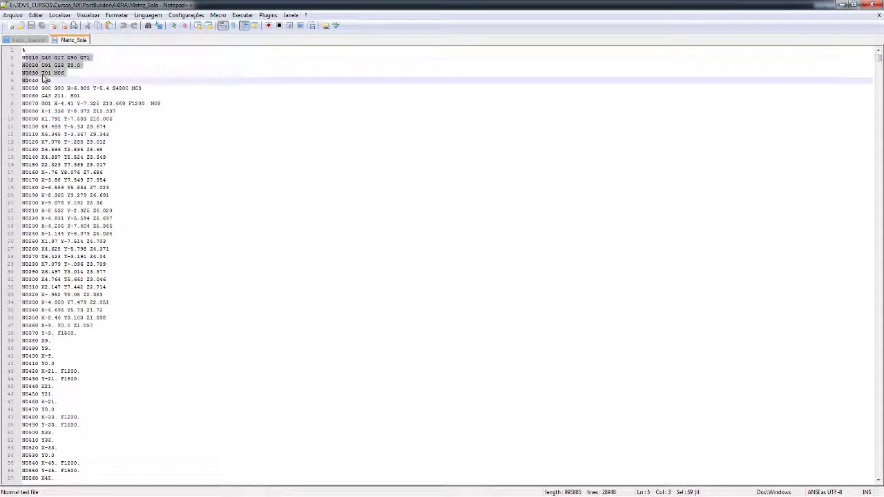
click(42, 72)
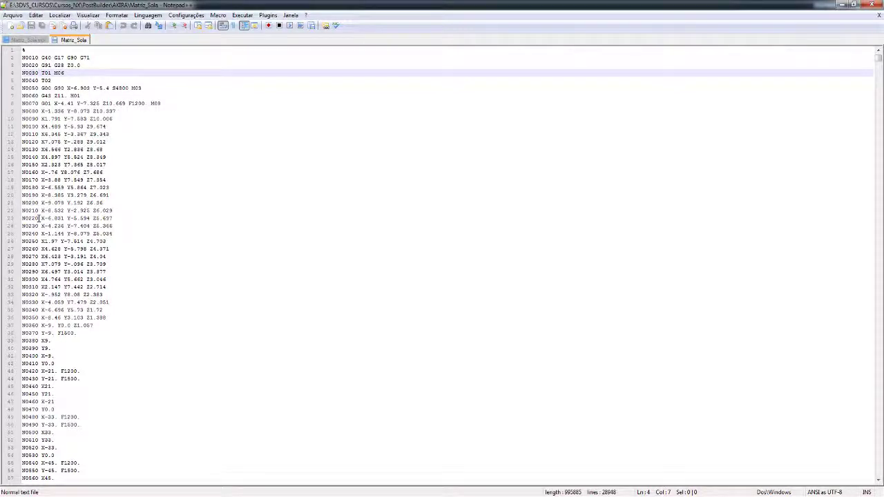
drag(40, 218, 22, 219)
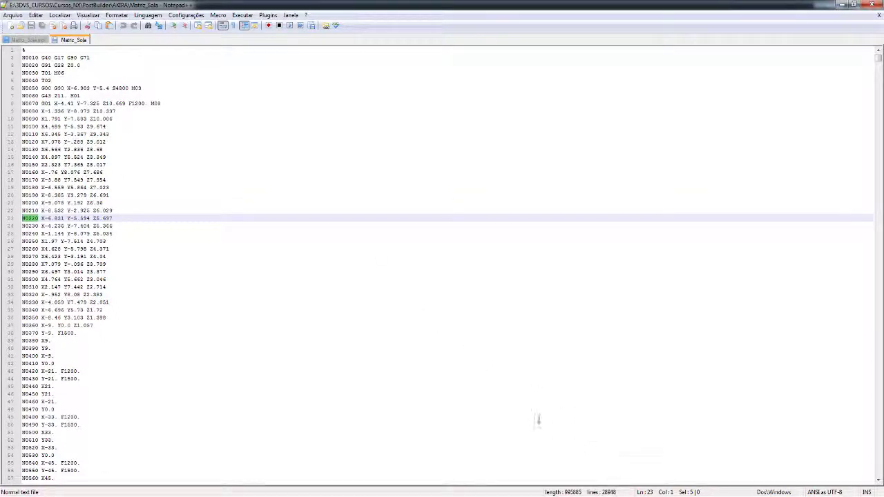
click(276, 333)
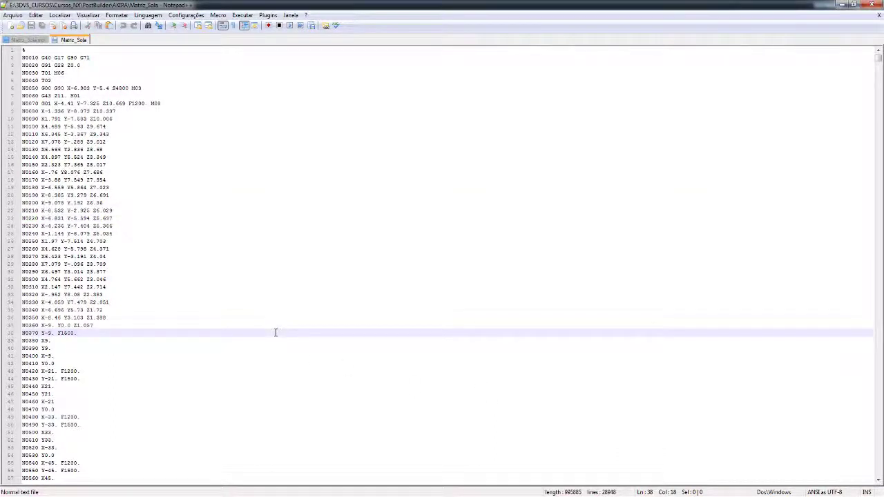
Step: Go to the end of the NC file and examine the final blocks, their numbering, coordinate decimals and feed rates
key(ctrl+End)
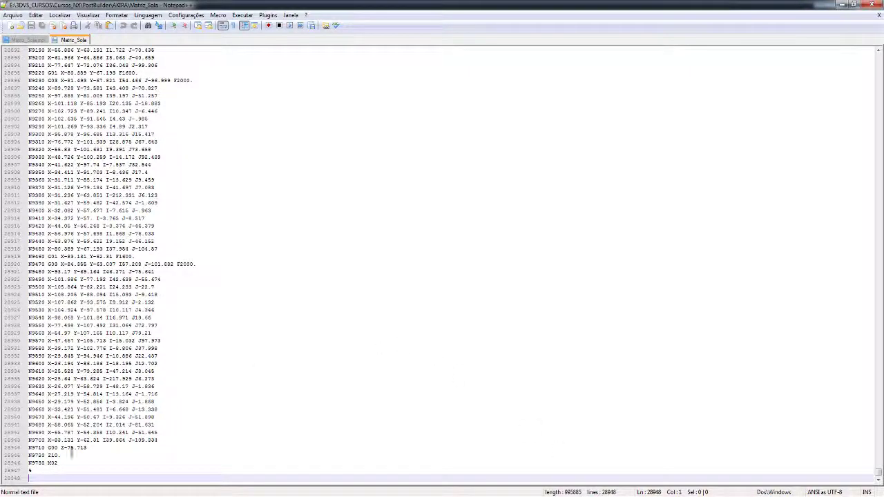
drag(46, 456, 29, 456)
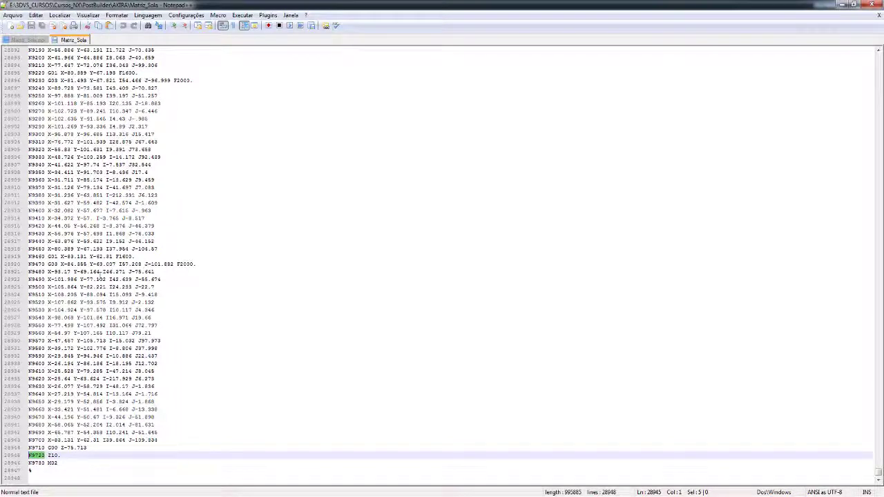
click(71, 286)
double_click(72, 287)
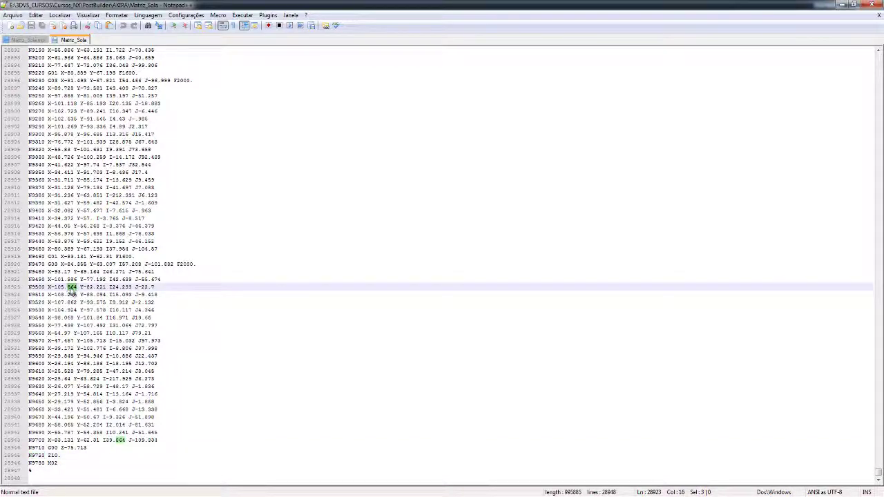
click(70, 287)
double_click(71, 287)
click(197, 264)
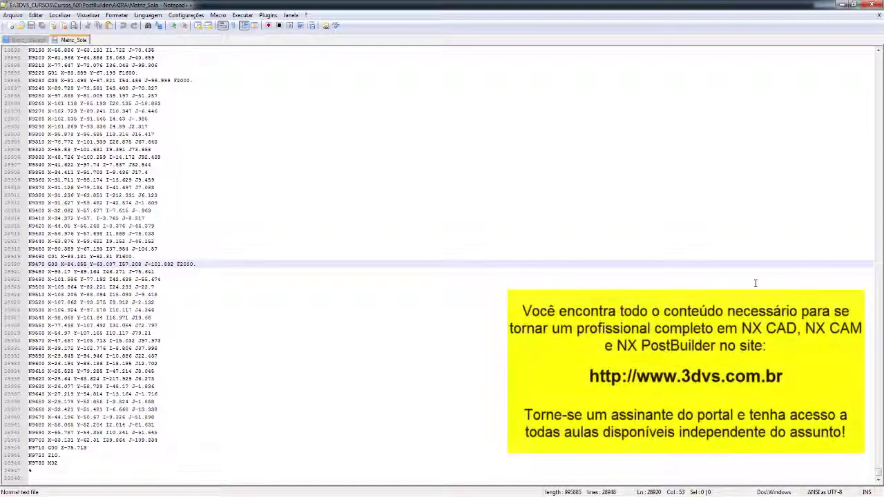
Step: Return to the beginning of the NC file and look over the first cutting motion blocks
key(ctrl+Home)
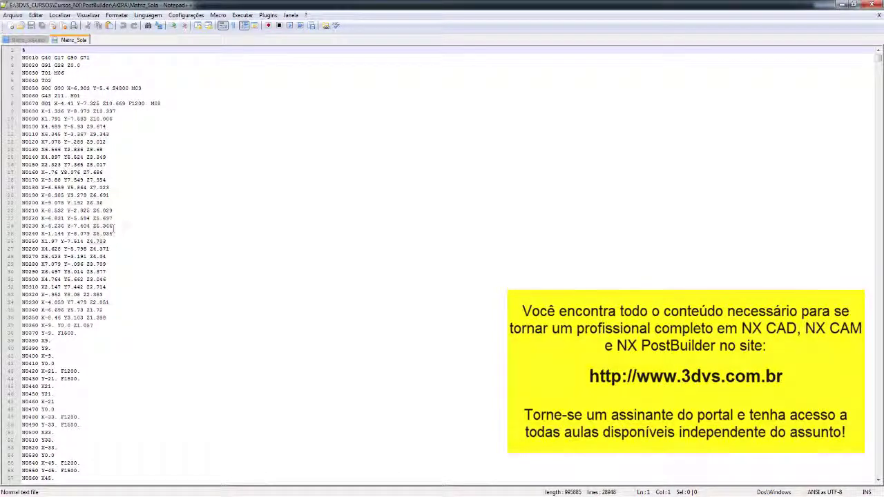
drag(134, 241, 41, 103)
click(125, 144)
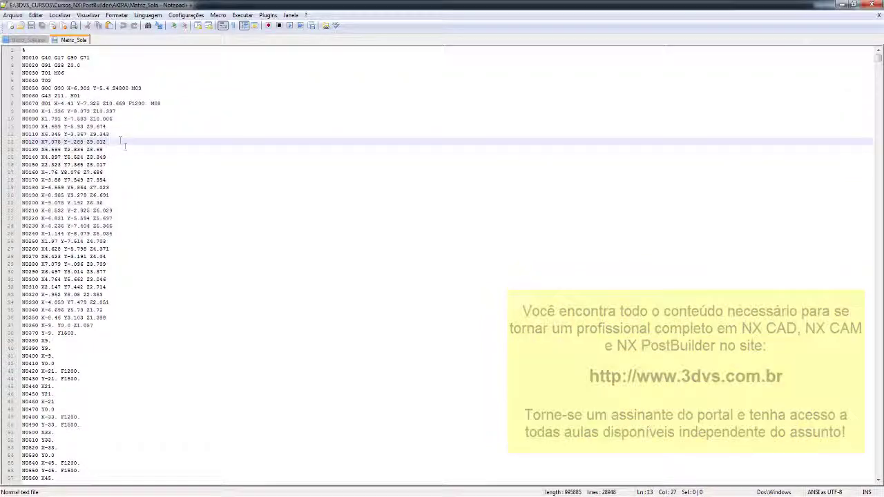